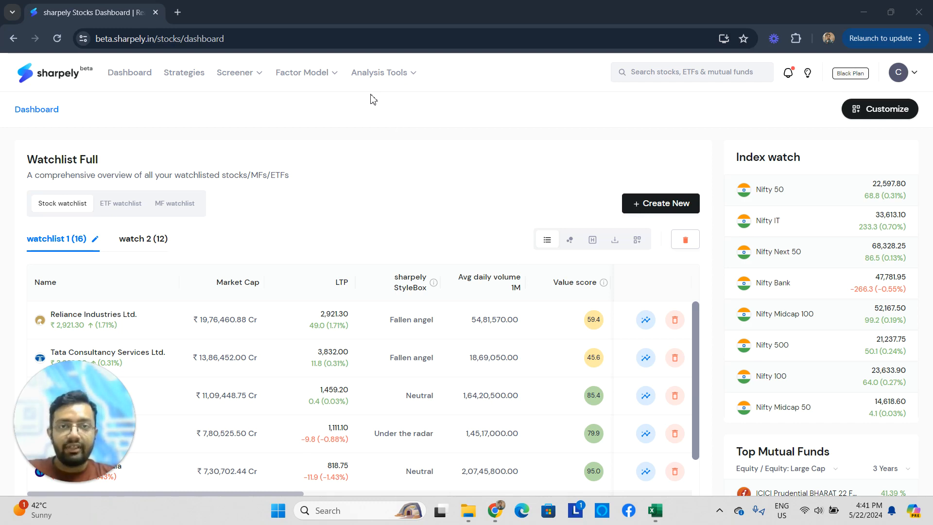
# - Create a new mutual fund screen and start adding its first rule
pyautogui.moveTo(320, 85)
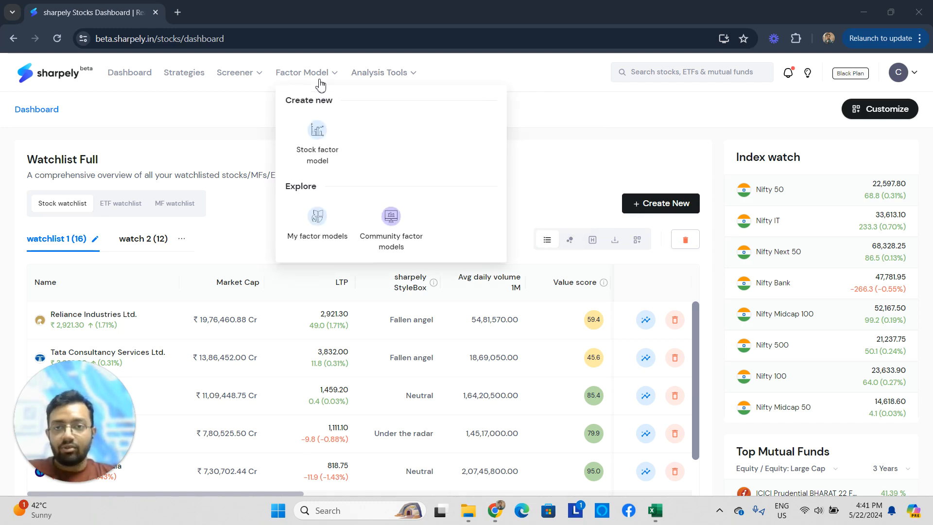
pyautogui.moveTo(249, 78)
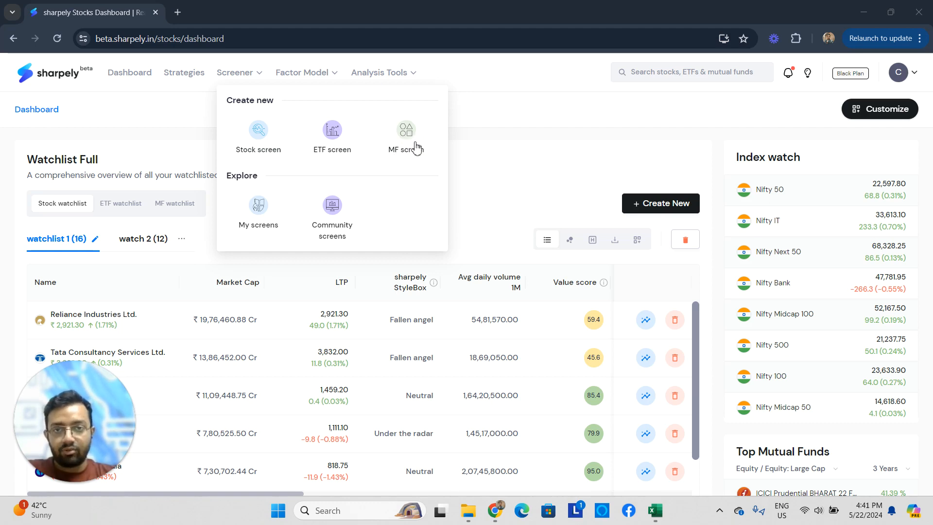
pyautogui.click(408, 138)
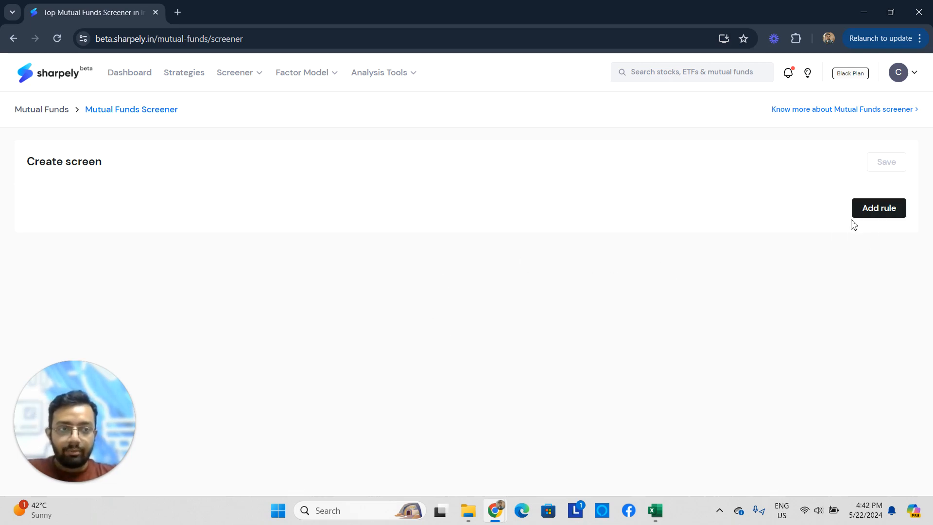
pyautogui.click(887, 209)
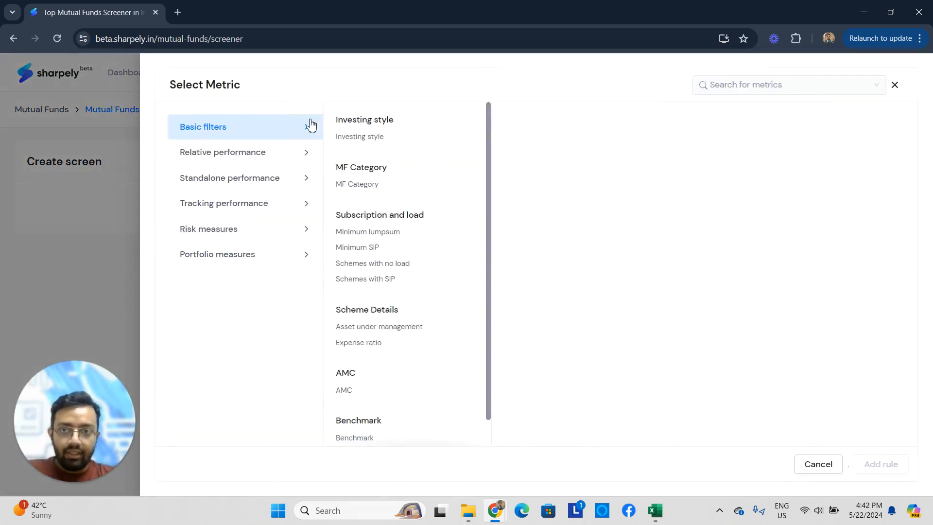
# - Look through the metrics in each category, from basic filters and performance to risk and portfolio measures
pyautogui.click(253, 154)
pyautogui.click(254, 179)
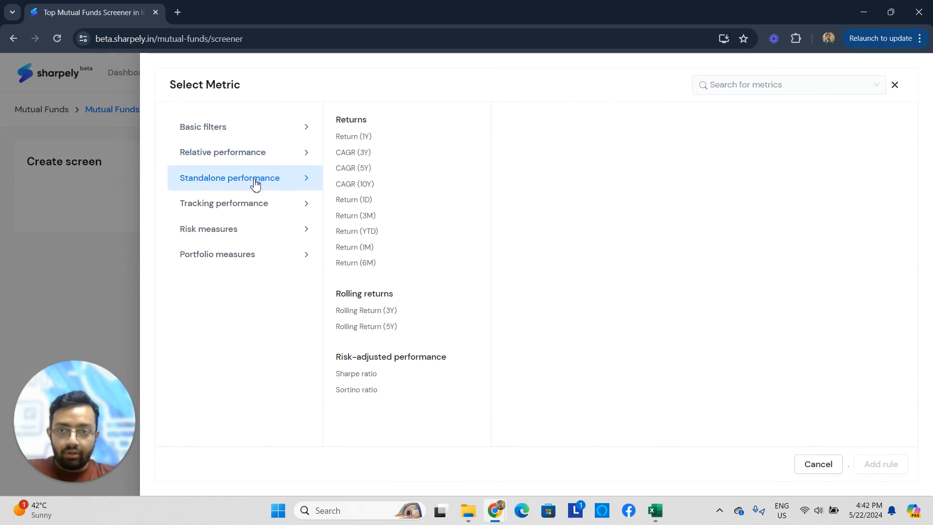
pyautogui.click(251, 206)
pyautogui.click(246, 232)
pyautogui.click(243, 252)
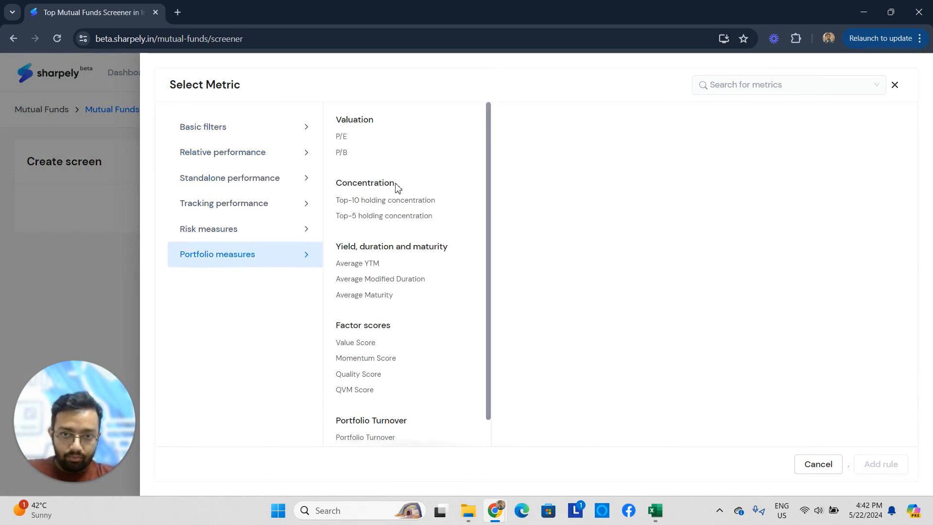
pyautogui.scroll(-2, 396, 292)
pyautogui.scroll(2, 395, 296)
pyautogui.click(235, 230)
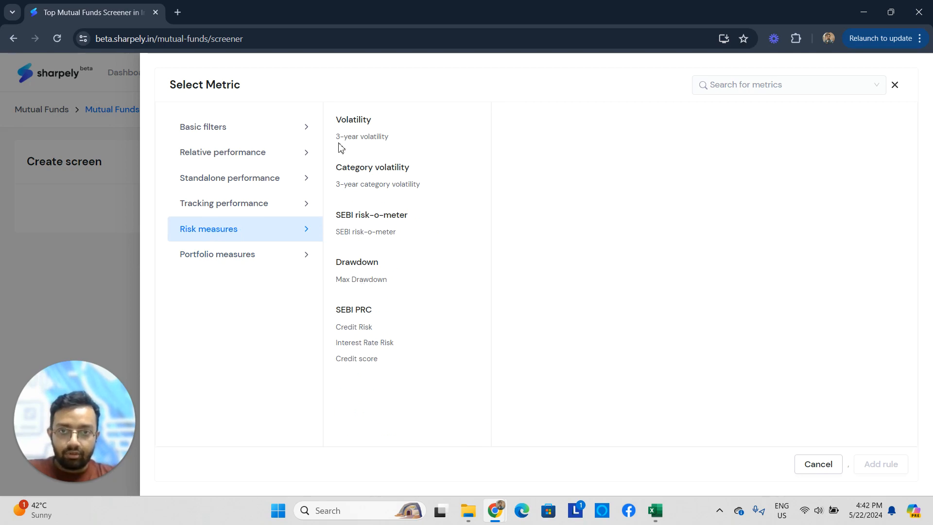
pyautogui.click(244, 258)
pyautogui.scroll(-1, 441, 244)
pyautogui.scroll(1, 354, 263)
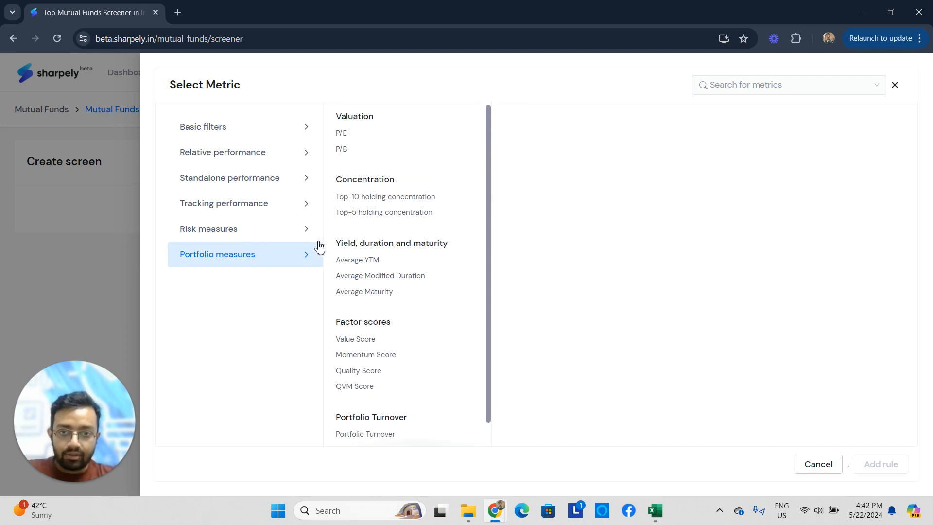
pyautogui.click(225, 153)
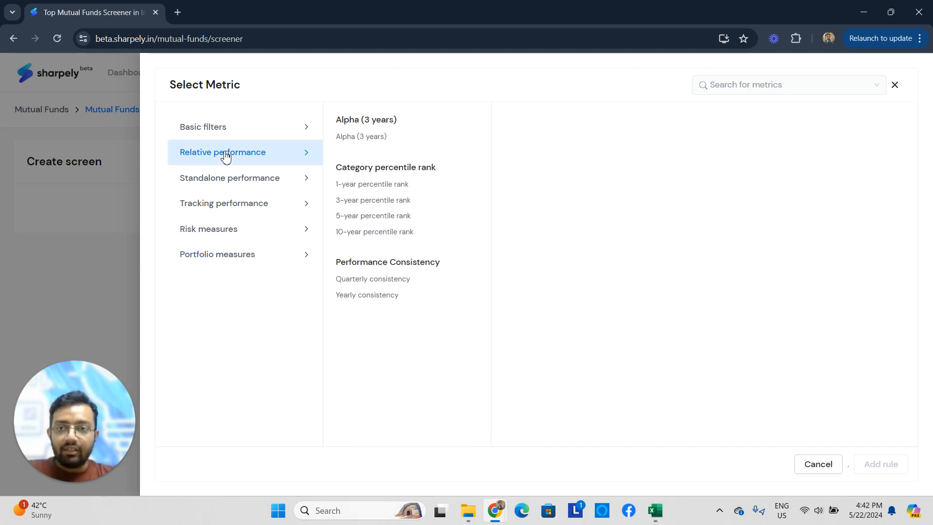
pyautogui.click(246, 129)
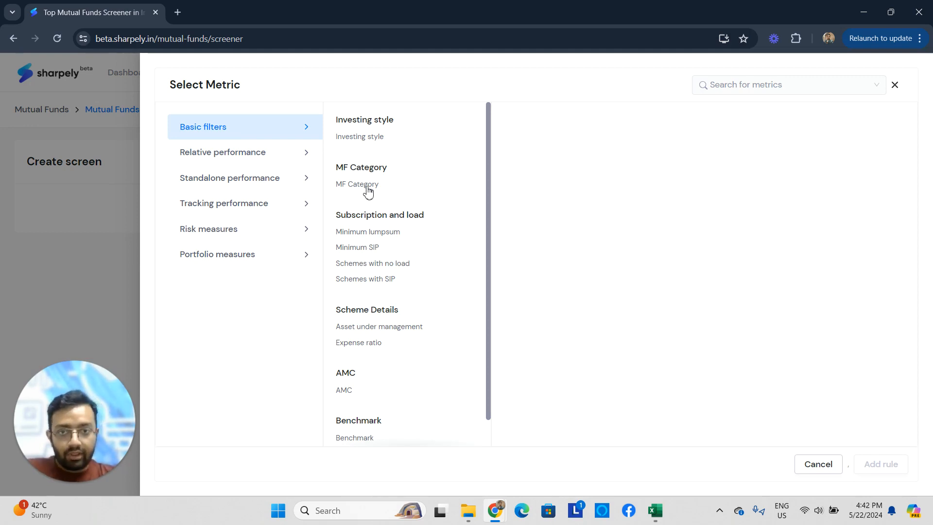
# - Add a rule that the Minimum SIP is less than equal to ₹100
pyautogui.click(363, 248)
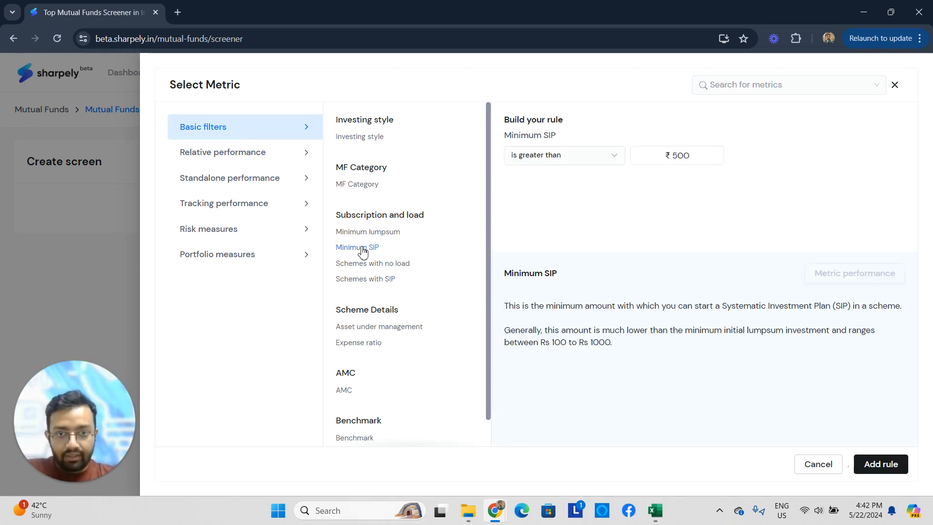
pyautogui.click(579, 157)
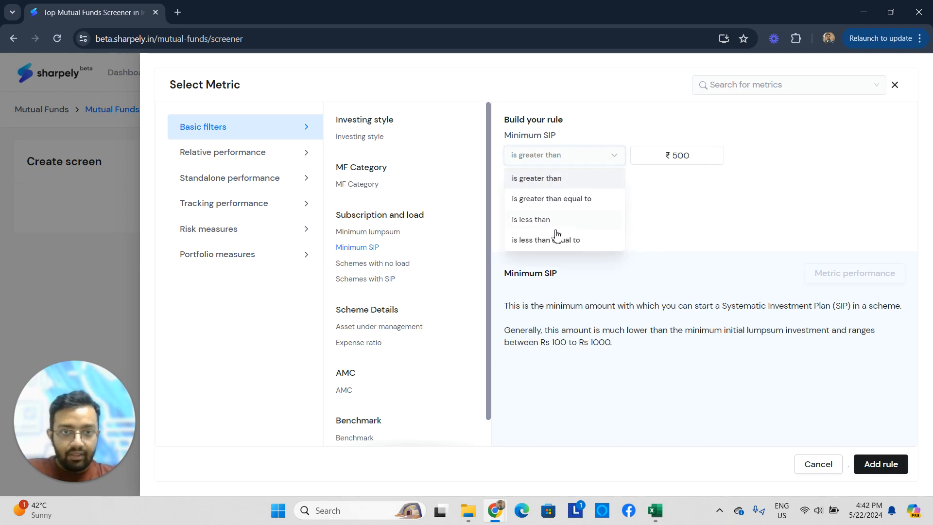
pyautogui.click(571, 241)
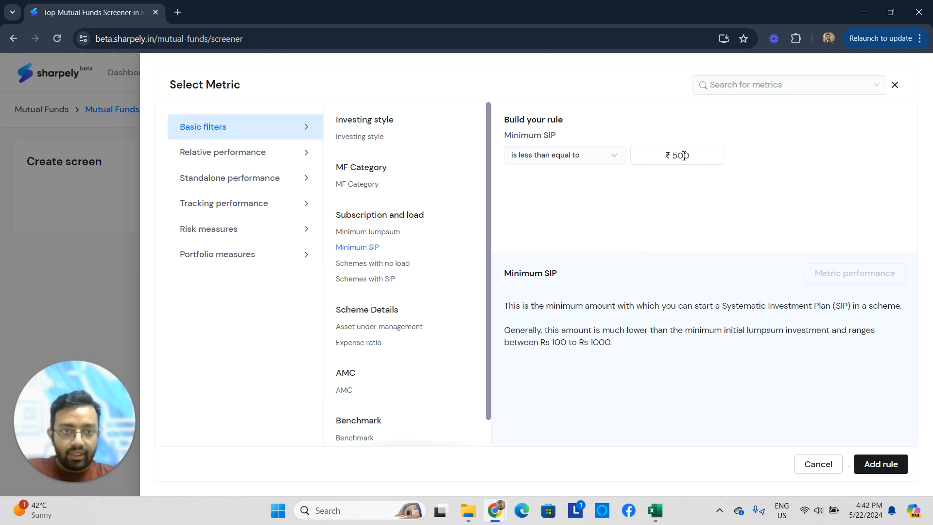
pyautogui.click(700, 159)
pyautogui.press('BackSpace')
pyautogui.press('BackSpace')
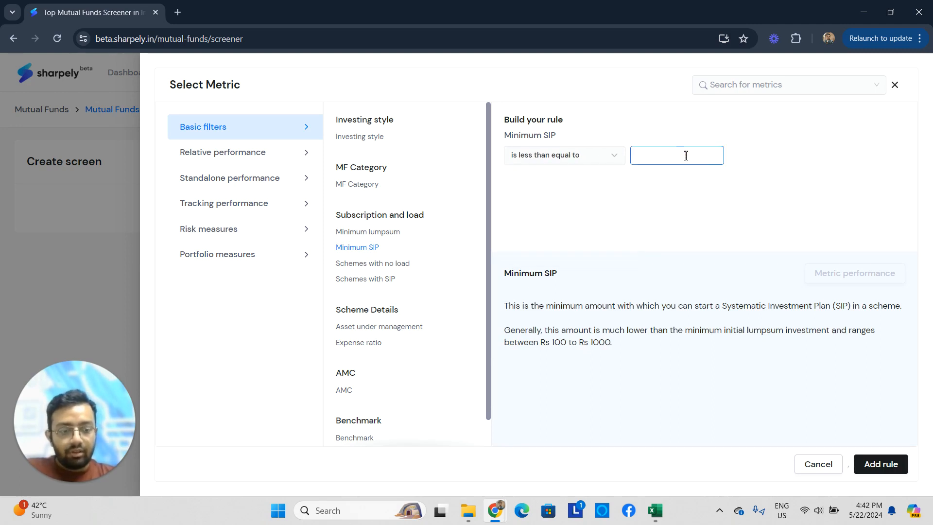
pyautogui.write('100')
pyautogui.click(891, 470)
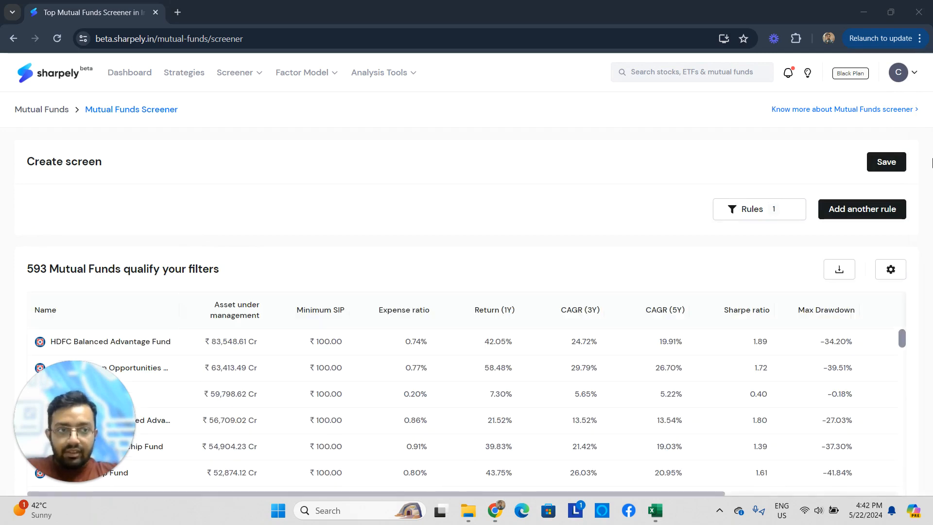
# - Look over the qualifying funds and remove the Minimum SIP rule from the screen
pyautogui.scroll(-3, 242, 374)
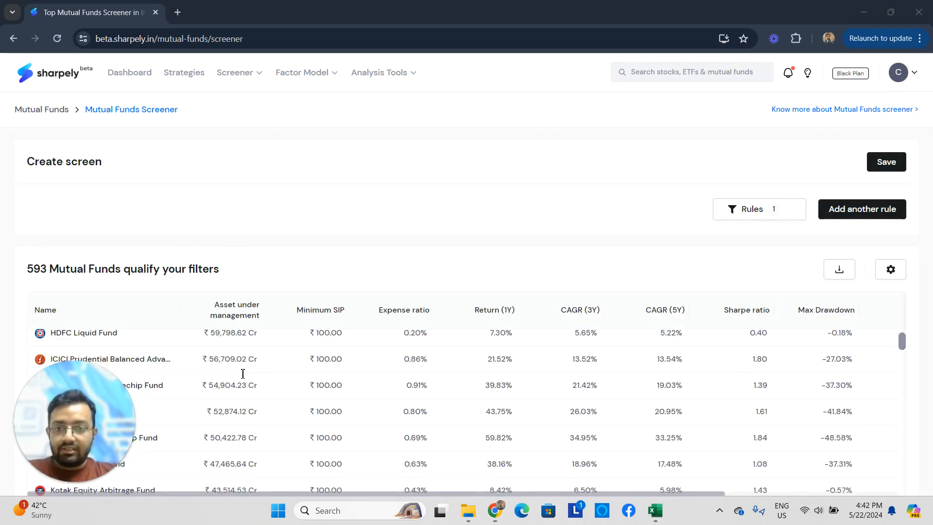
pyautogui.scroll(-15, 339, 356)
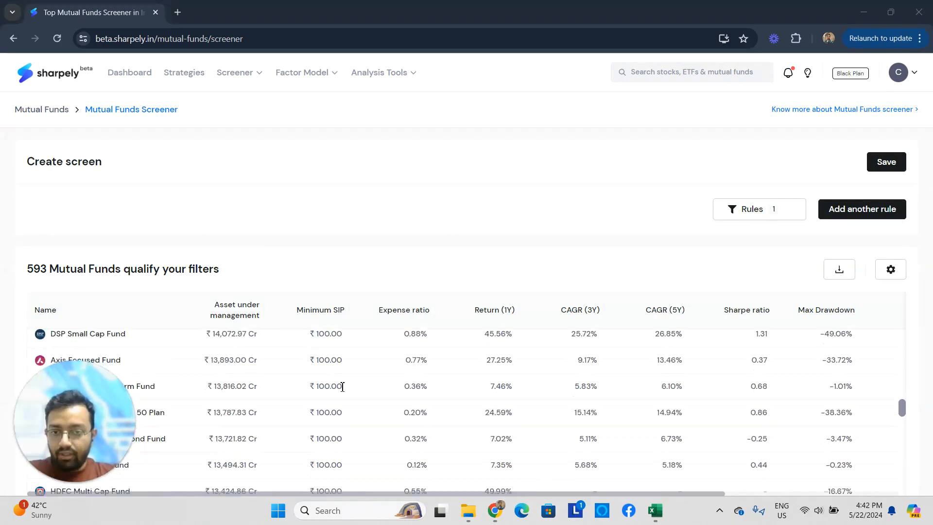
pyautogui.scroll(20, 363, 398)
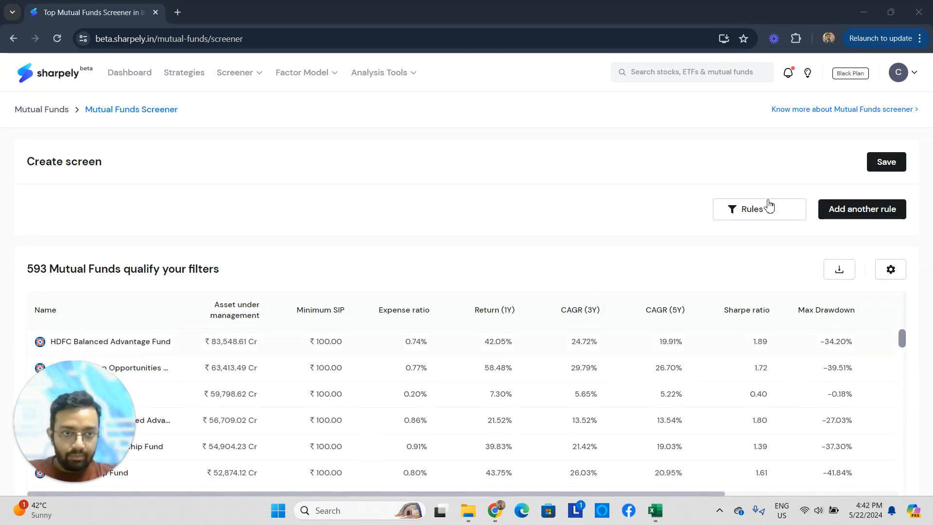
pyautogui.click(791, 210)
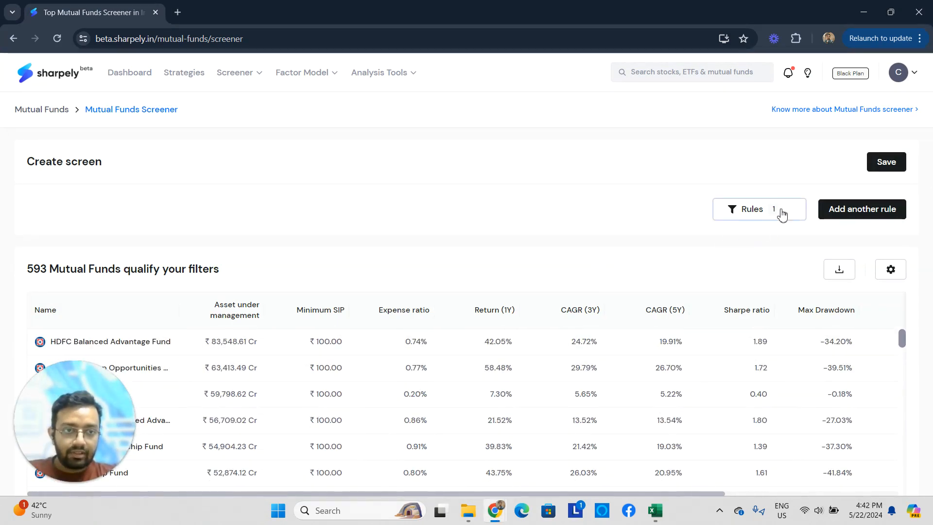
pyautogui.click(802, 209)
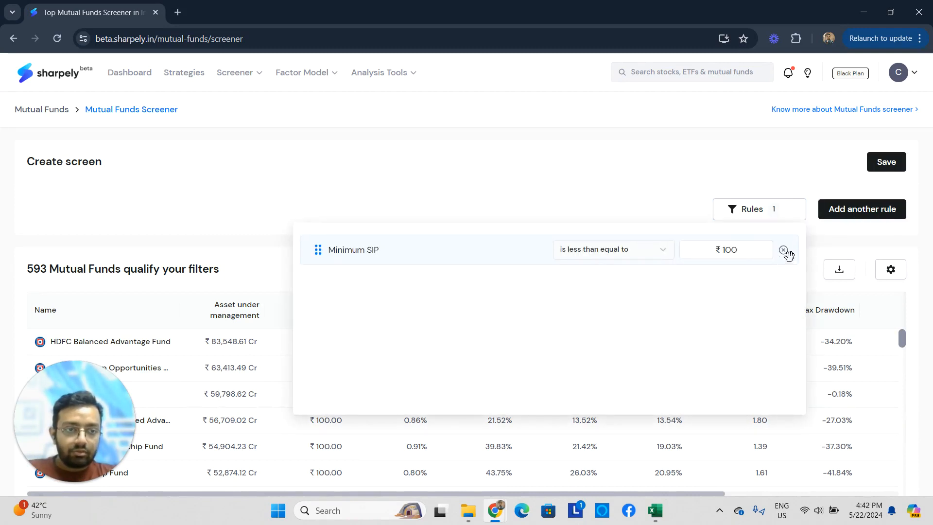
pyautogui.click(783, 250)
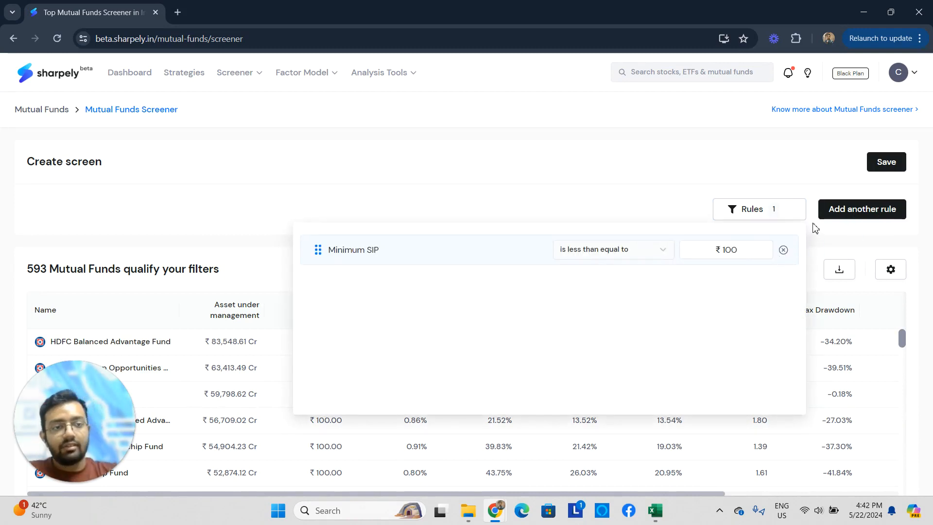
# - Add an MF Category rule that includes Equity: Flexi Cap
pyautogui.click(868, 212)
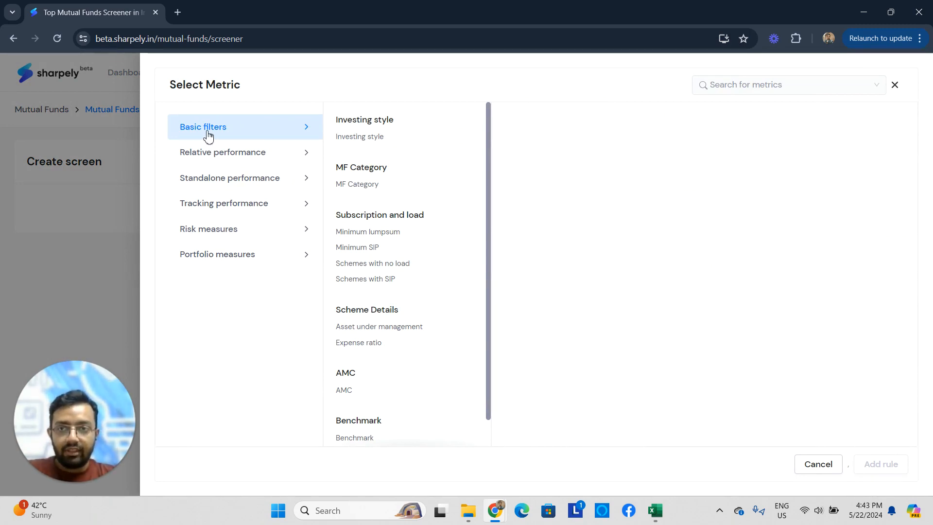
pyautogui.click(359, 189)
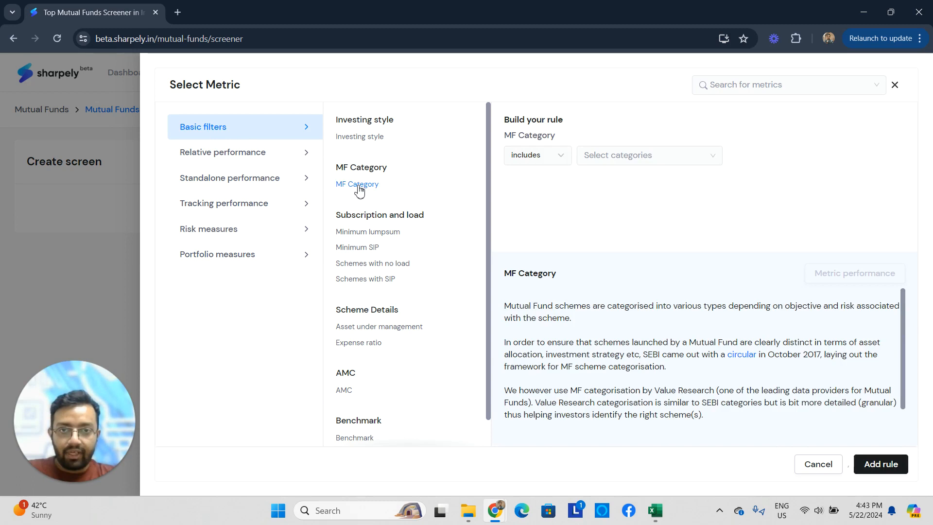
pyautogui.click(626, 156)
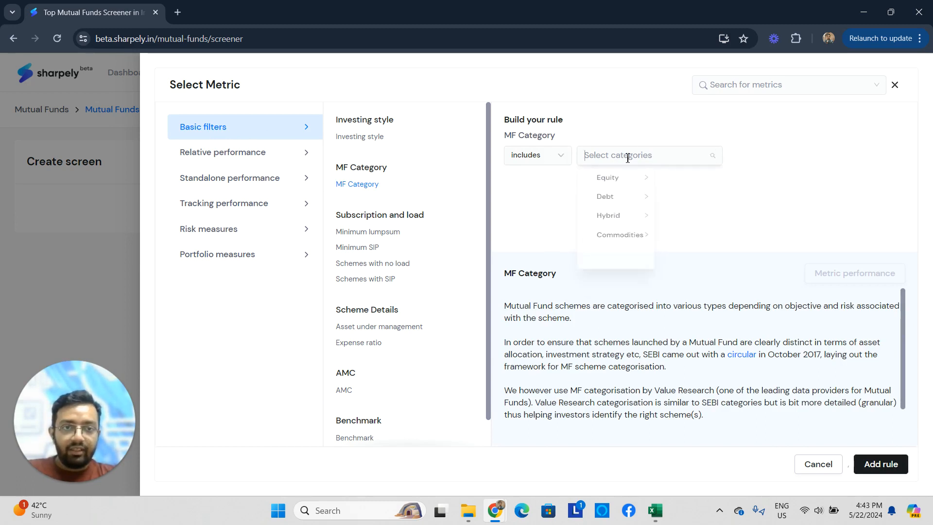
pyautogui.click(629, 183)
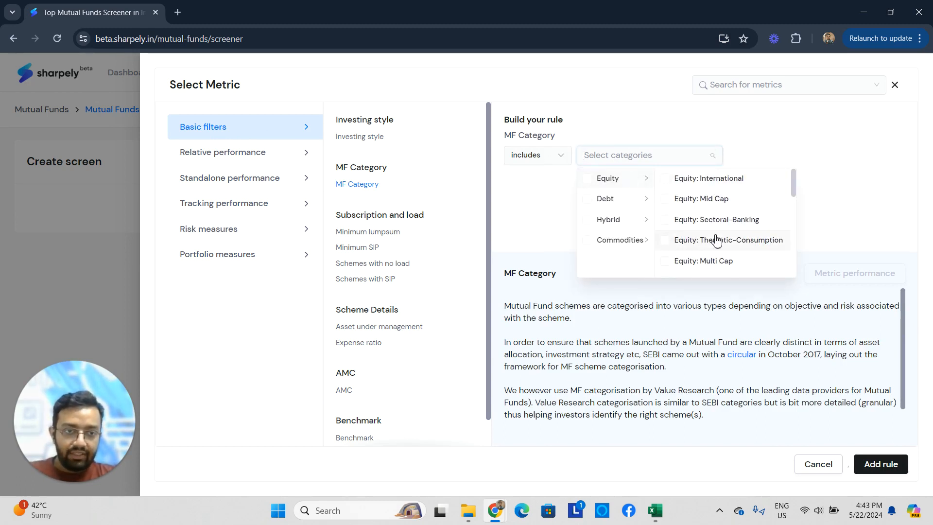
pyautogui.scroll(-2, 714, 236)
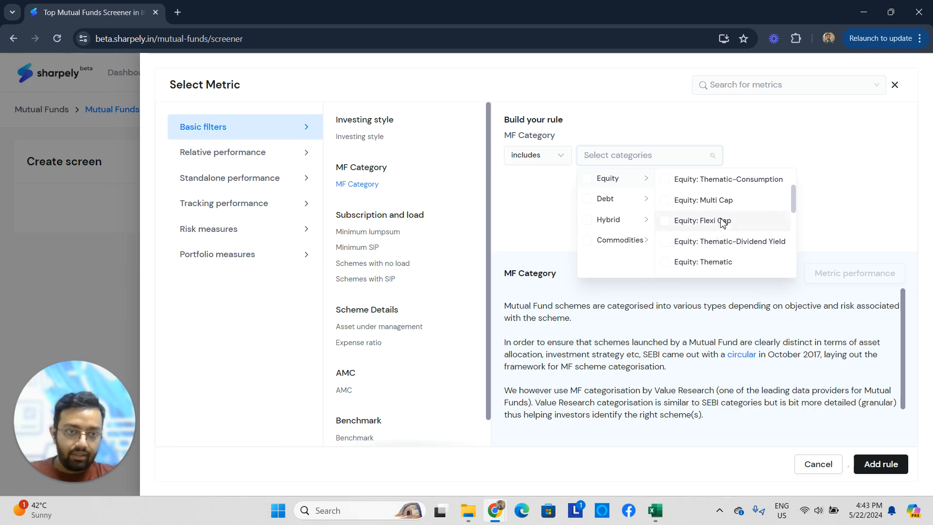
pyautogui.click(695, 222)
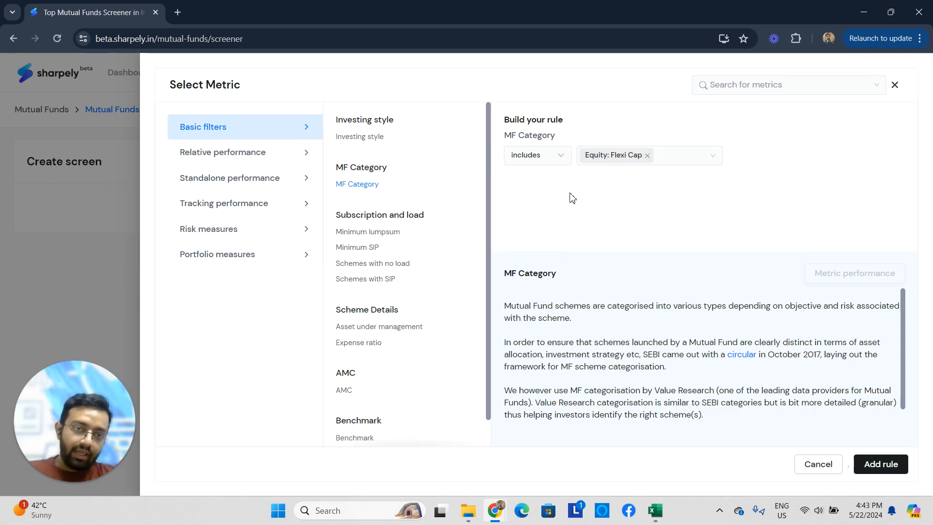
pyautogui.click(879, 465)
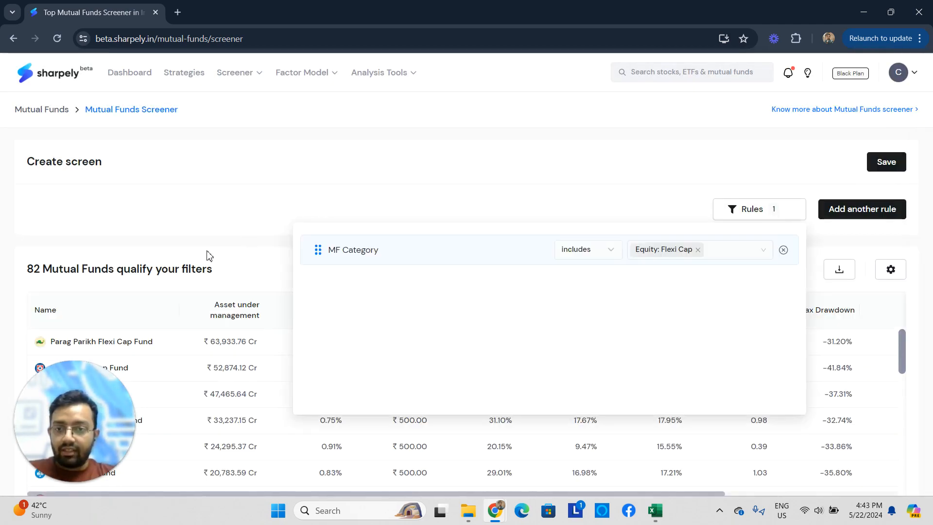
# - Examine the list of flexi cap funds that qualify, including their size, expense ratio and return figures
pyautogui.scroll(-1, 102, 282)
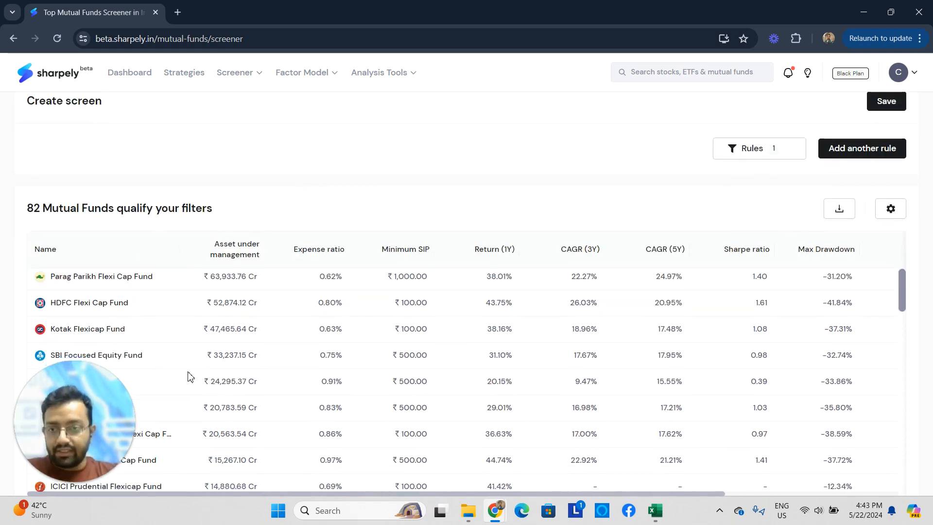
pyautogui.scroll(-3, 665, 266)
pyautogui.scroll(-1, 652, 188)
pyautogui.scroll(-2, 609, 281)
pyautogui.scroll(-6, 609, 281)
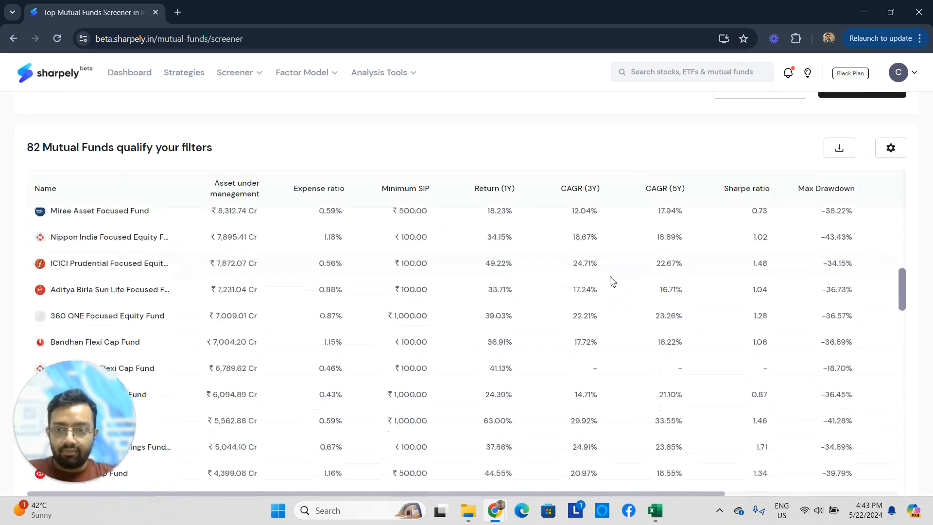
pyautogui.scroll(8, 610, 279)
pyautogui.scroll(3, 611, 282)
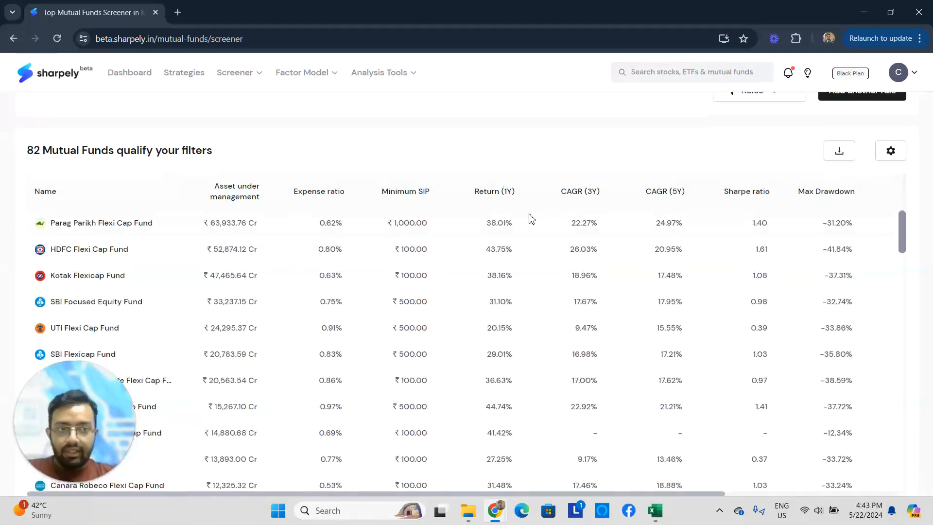
pyautogui.scroll(2, 559, 228)
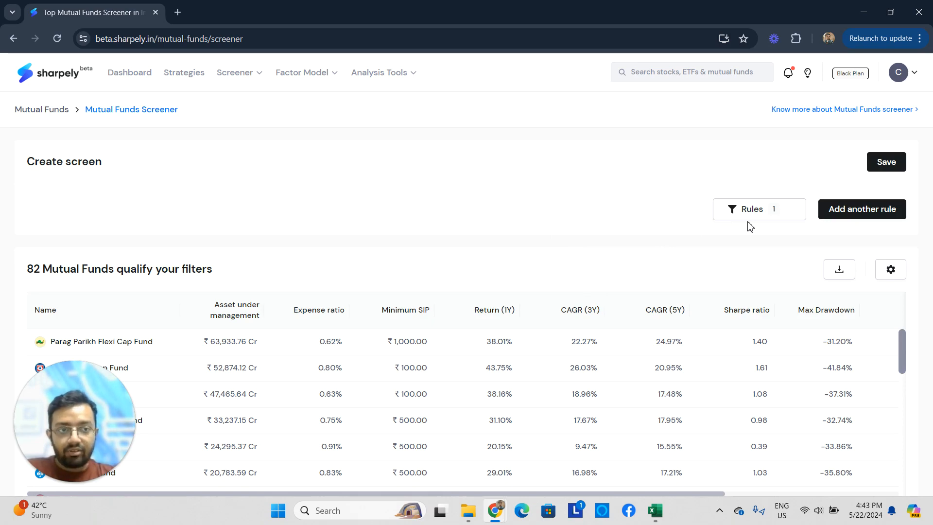
# - Add a rule that Asset under management is greater than ₹1,000 Cr
pyautogui.click(841, 219)
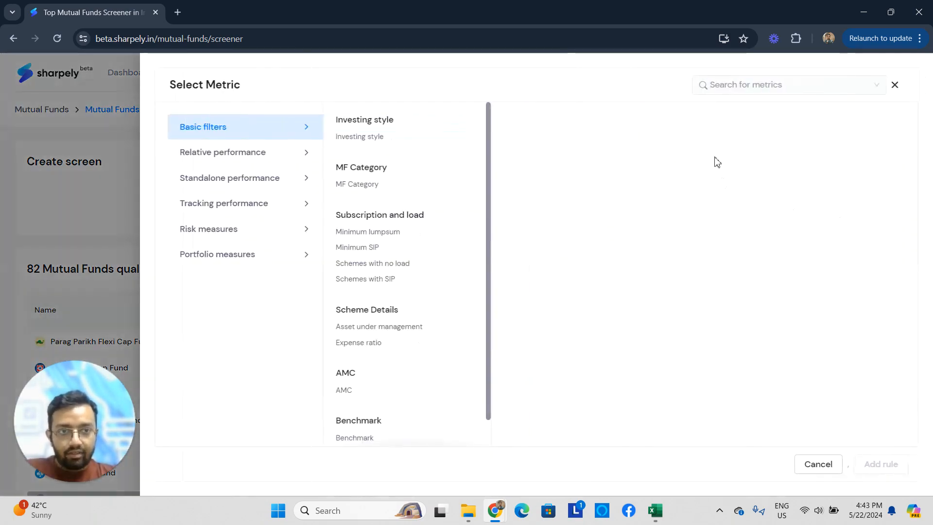
pyautogui.click(779, 88)
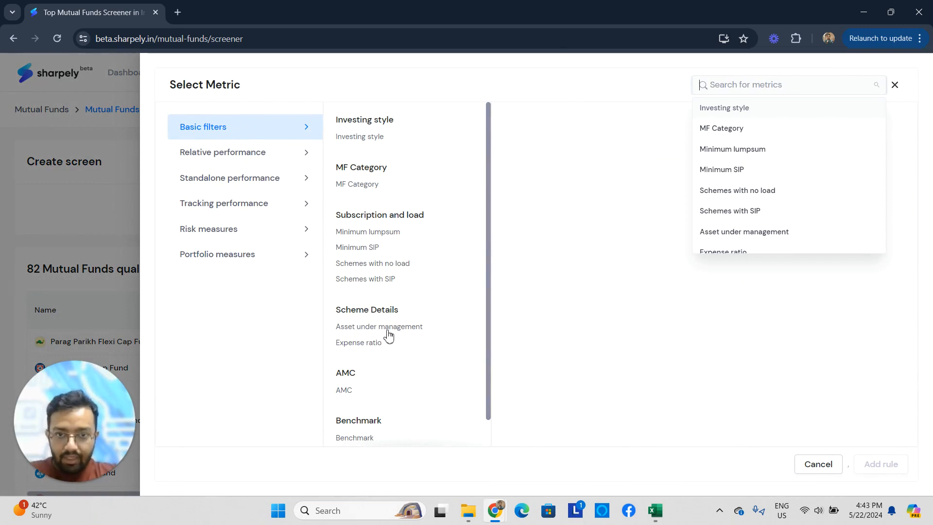
pyautogui.write('ass')
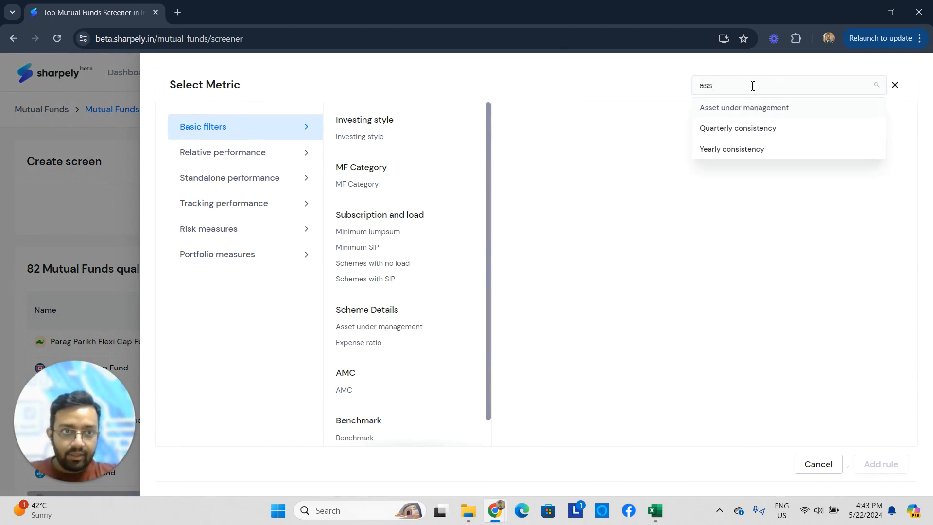
pyautogui.write('et')
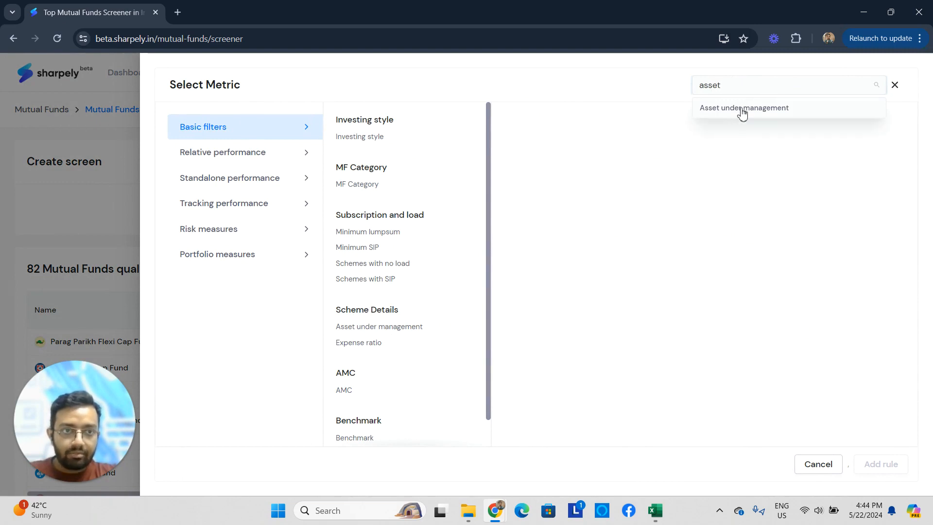
pyautogui.click(741, 108)
pyautogui.click(558, 160)
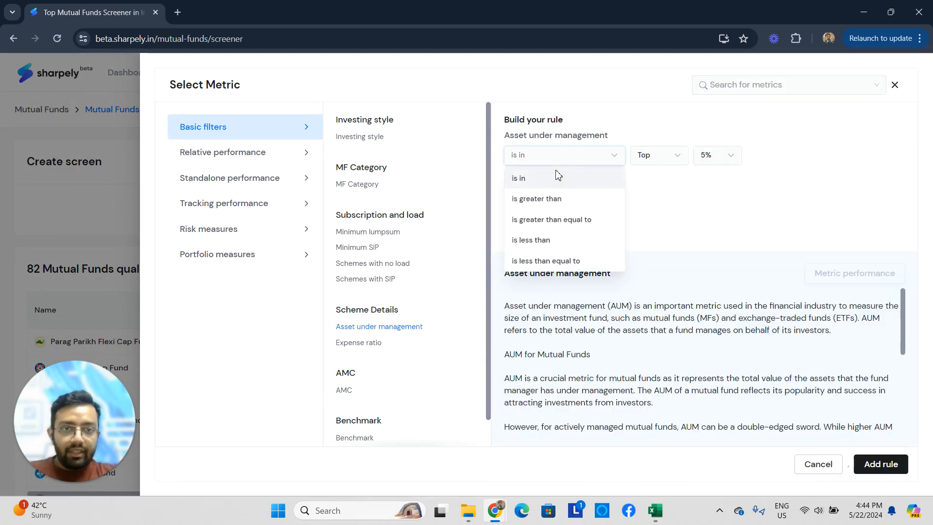
pyautogui.click(556, 200)
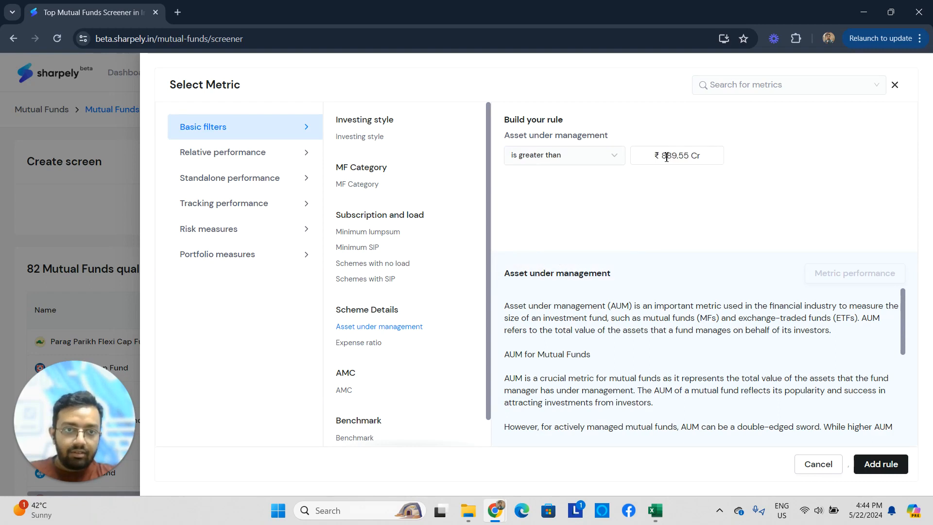
pyautogui.doubleClick(643, 154)
pyautogui.write('1000')
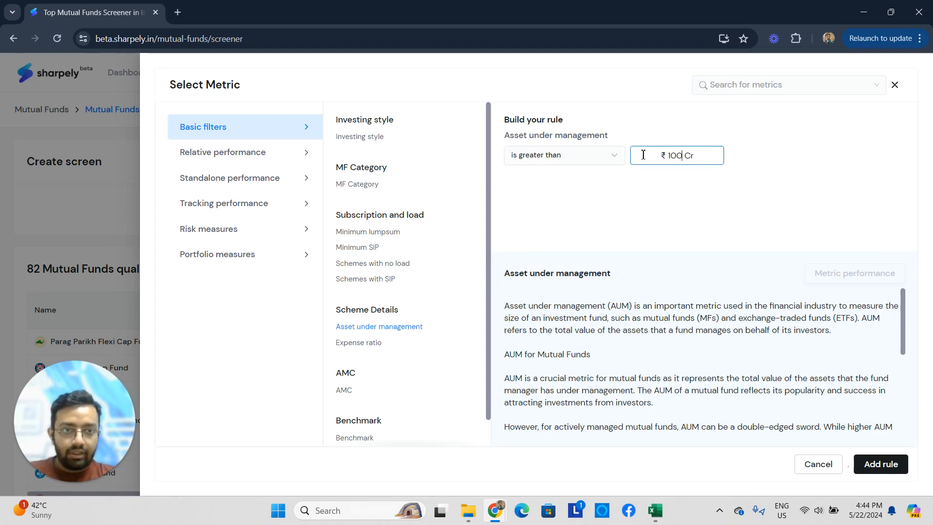
pyautogui.click(886, 472)
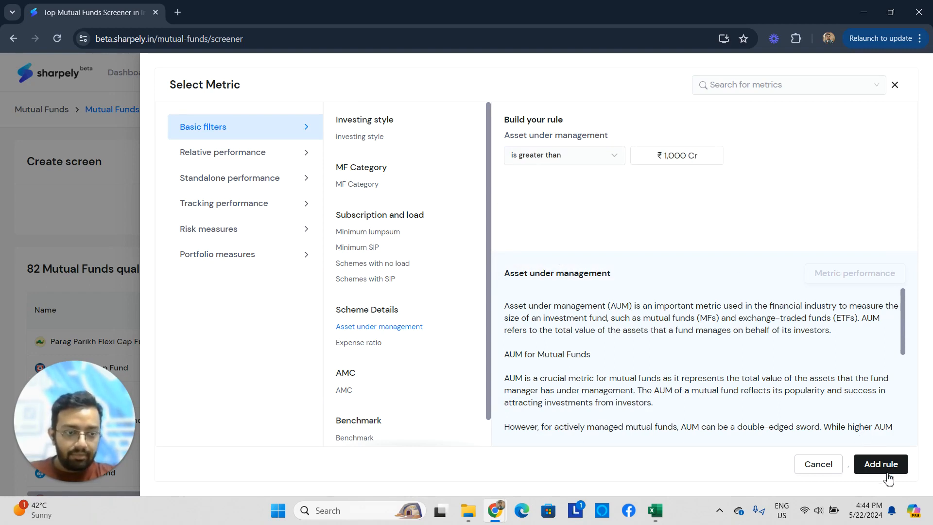
pyautogui.click(887, 464)
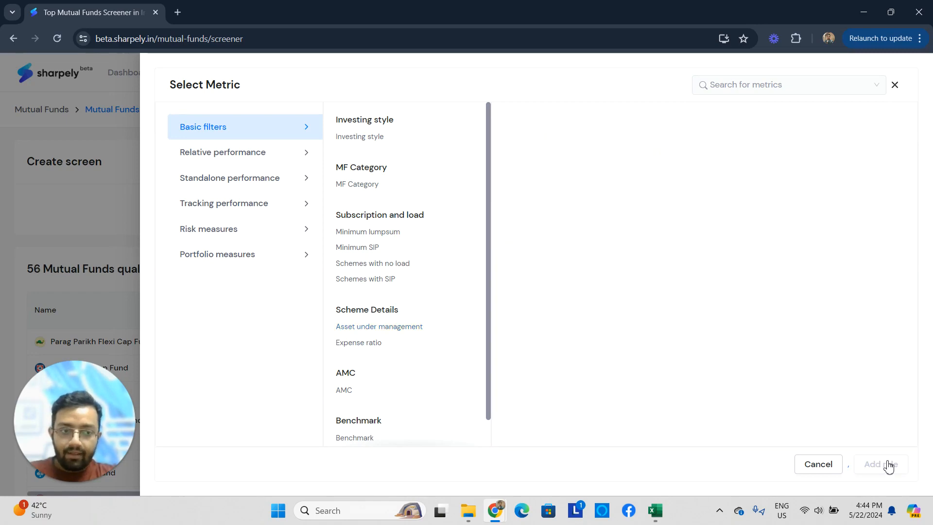
pyautogui.click(45, 271)
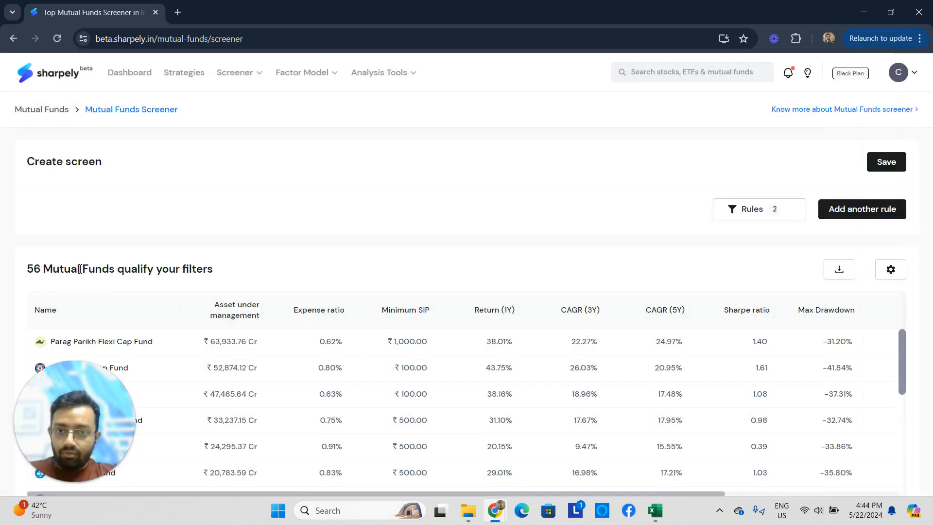
# - Add a rule that the Minimum SIP is less than equal to ₹1,000
pyautogui.scroll(-1, 89, 260)
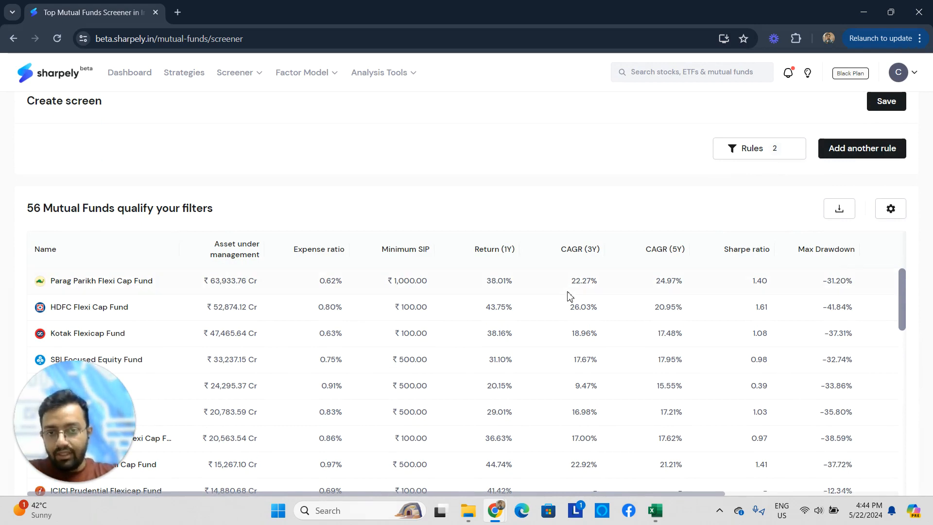
pyautogui.click(836, 158)
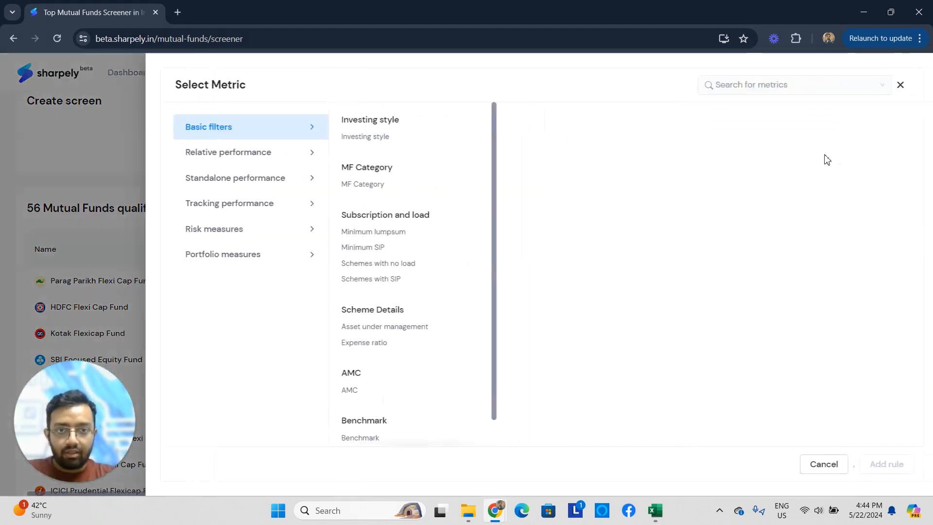
pyautogui.click(354, 246)
pyautogui.click(571, 165)
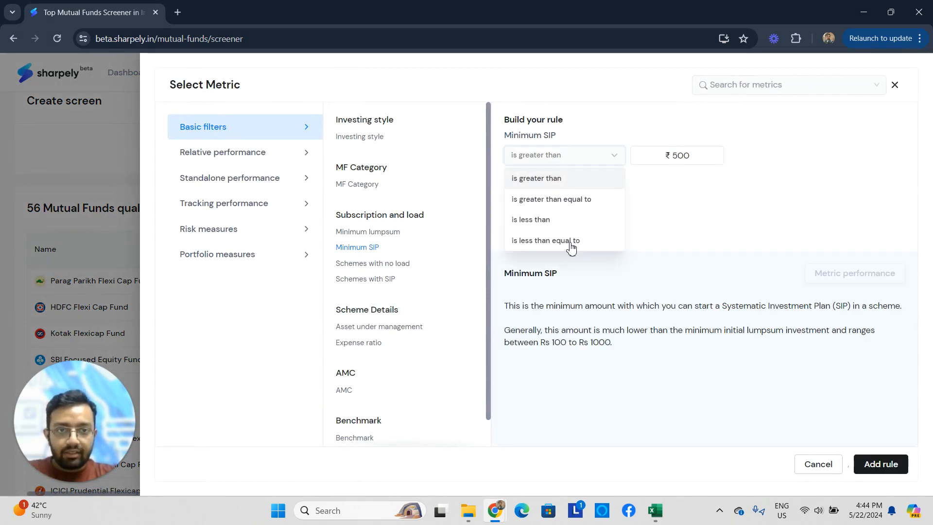
pyautogui.click(592, 234)
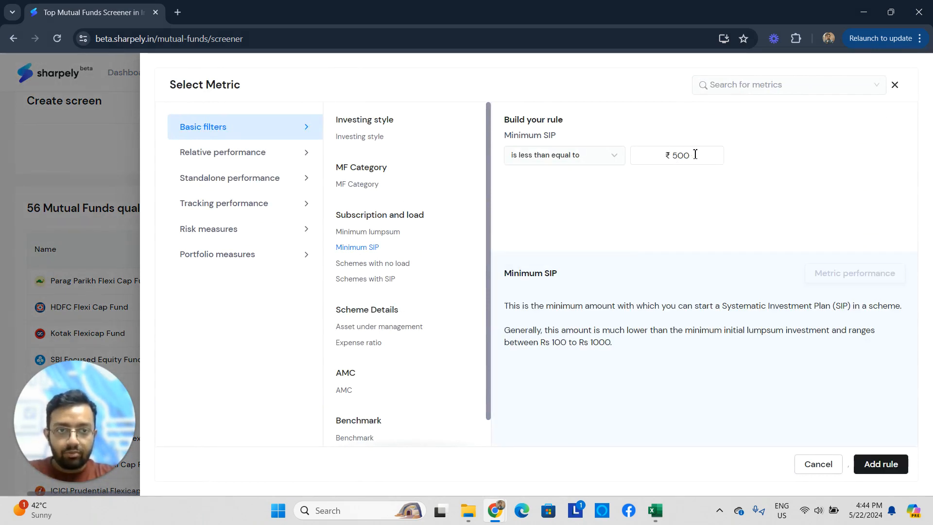
pyautogui.moveTo(695, 155); pyautogui.dragTo(651, 154)
pyautogui.write('1000')
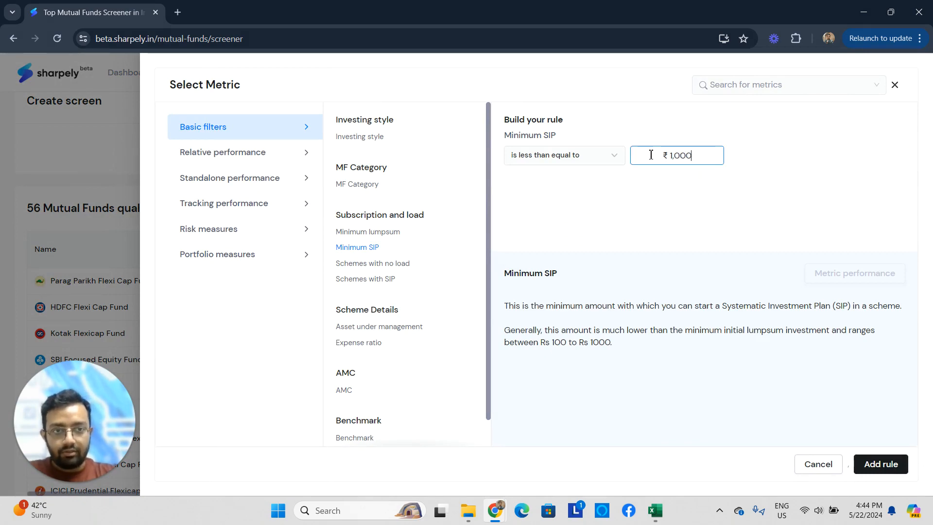
pyautogui.click(743, 245)
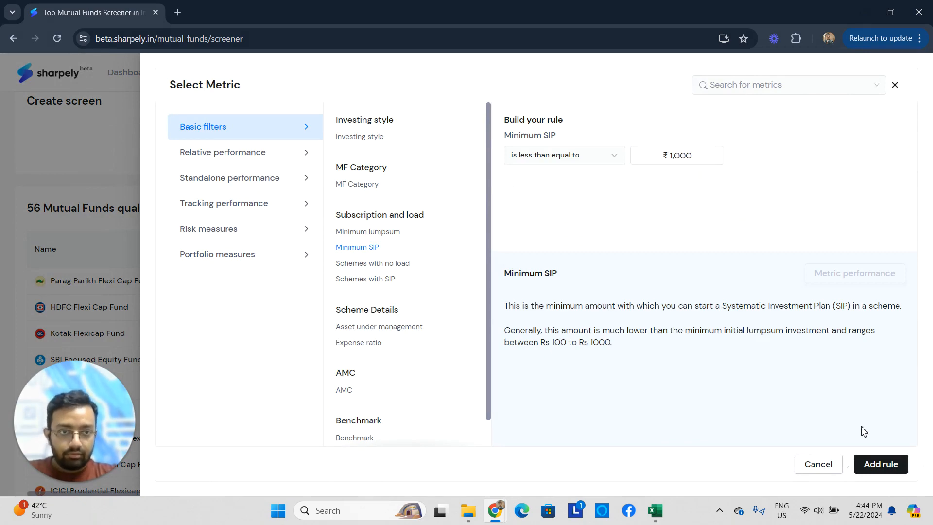
pyautogui.click(881, 464)
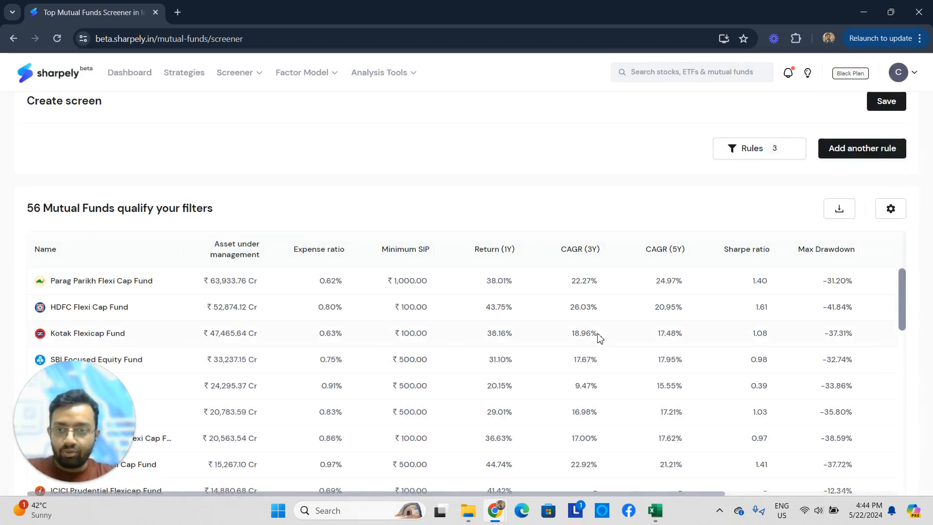
# - Add a standalone performance rule that CAGR (5Y) is in the Top 25%
pyautogui.click(853, 151)
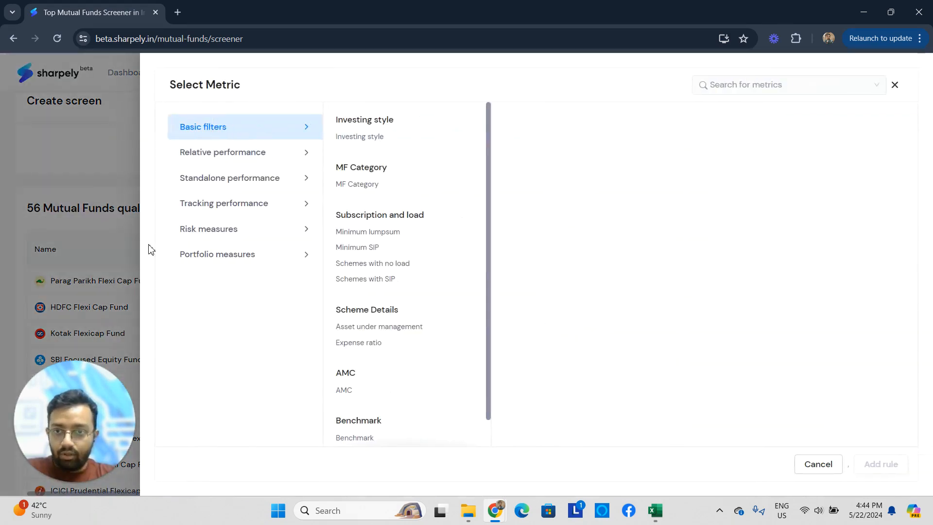
pyautogui.click(262, 179)
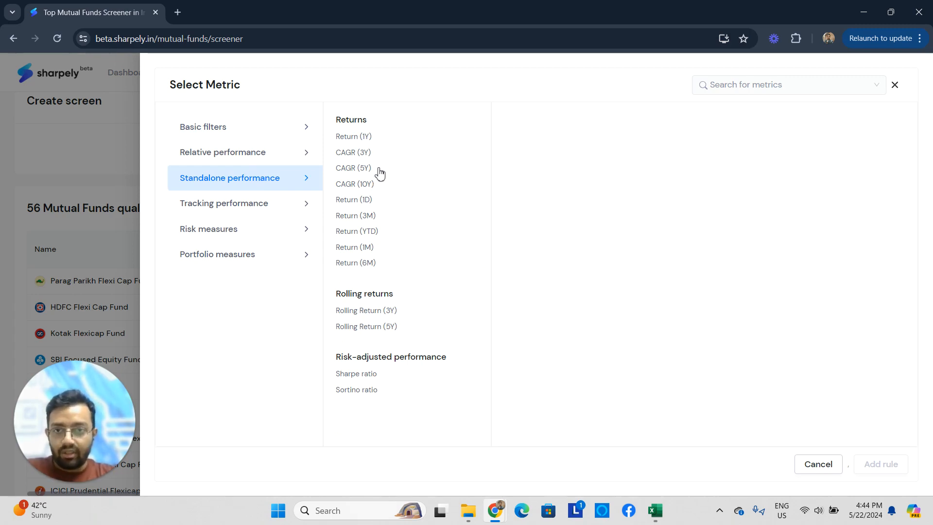
pyautogui.click(365, 171)
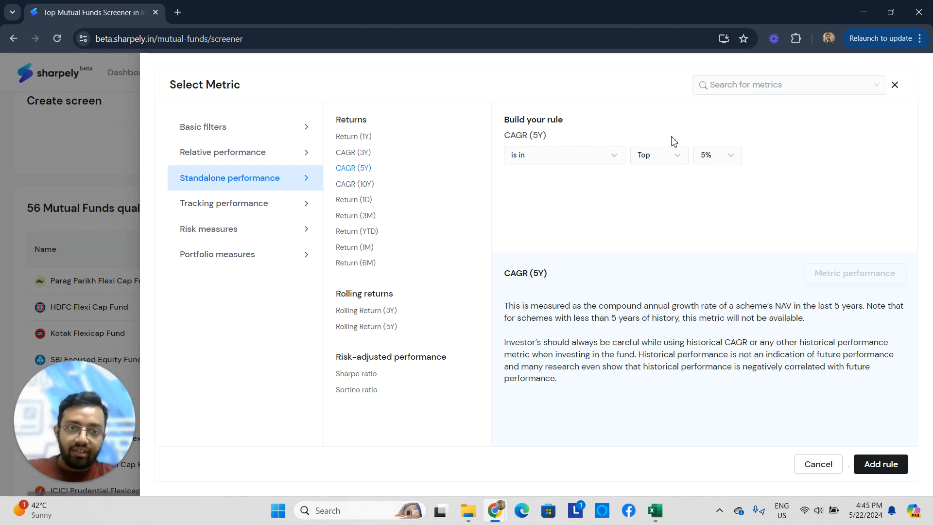
pyautogui.click(709, 165)
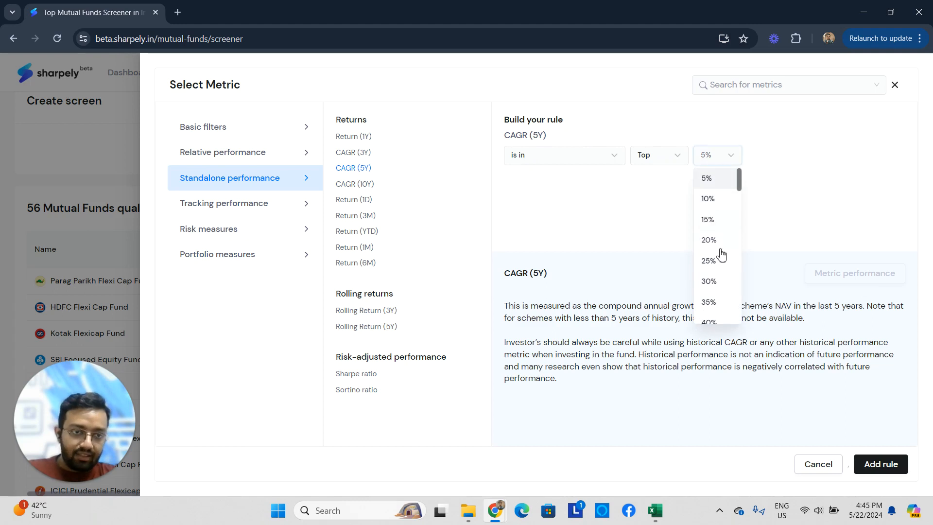
pyautogui.click(721, 266)
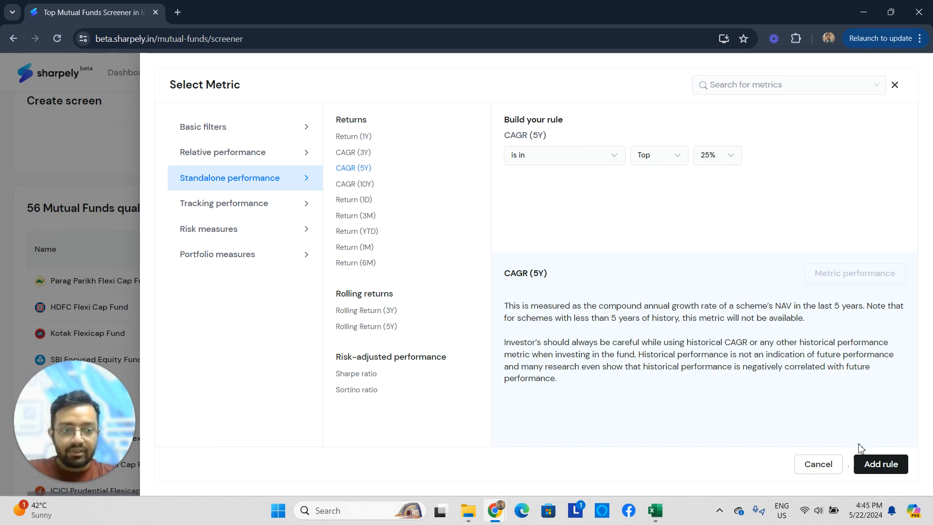
pyautogui.click(880, 467)
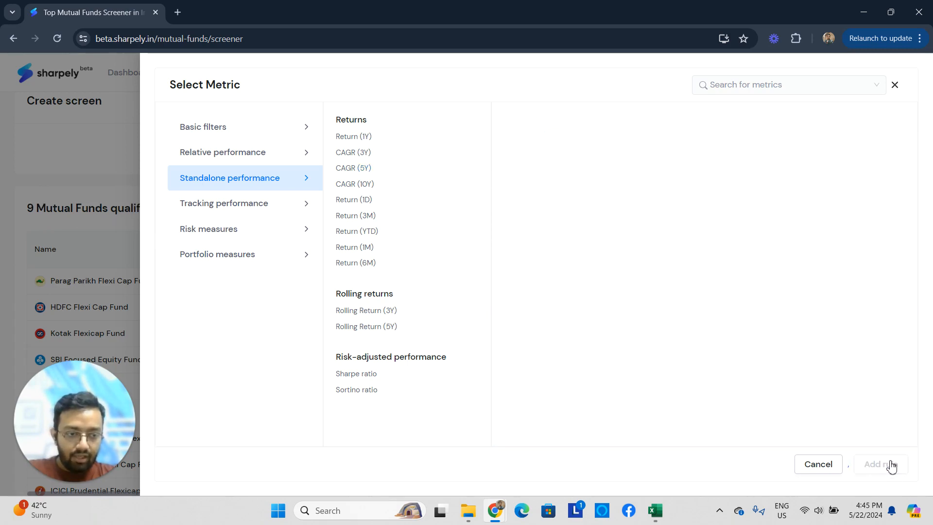
# - Review the funds that qualify under the CAGR (5Y) rule, comparing their size, returns and drawdown
pyautogui.scroll(-1, 257, 203)
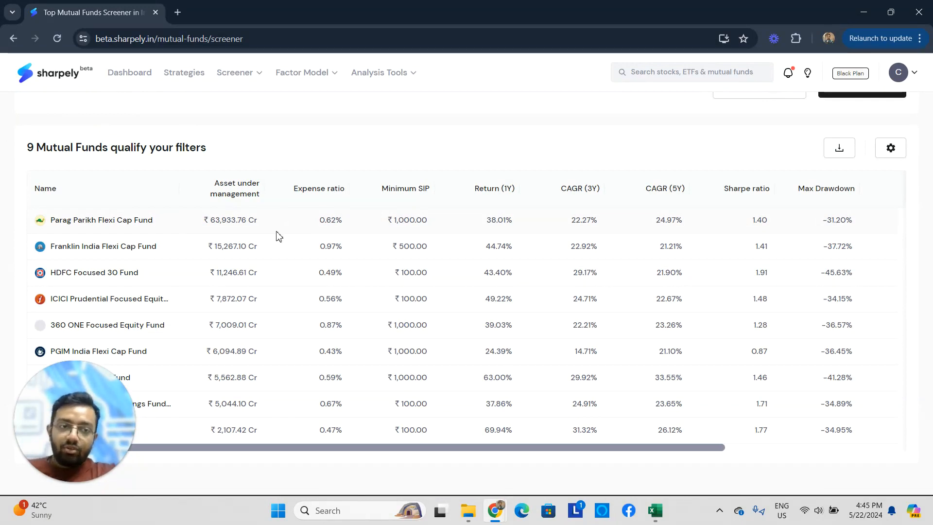
pyautogui.scroll(-1, 129, 211)
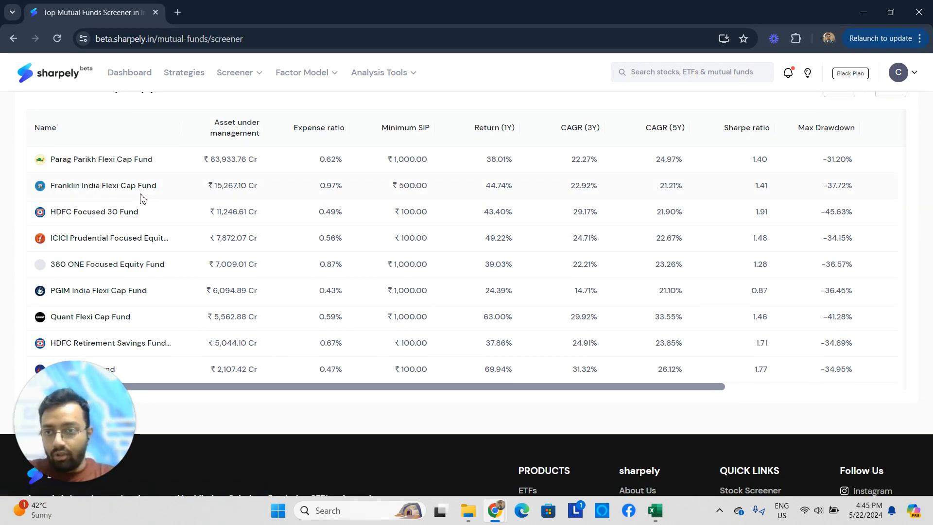
pyautogui.scroll(2, 285, 282)
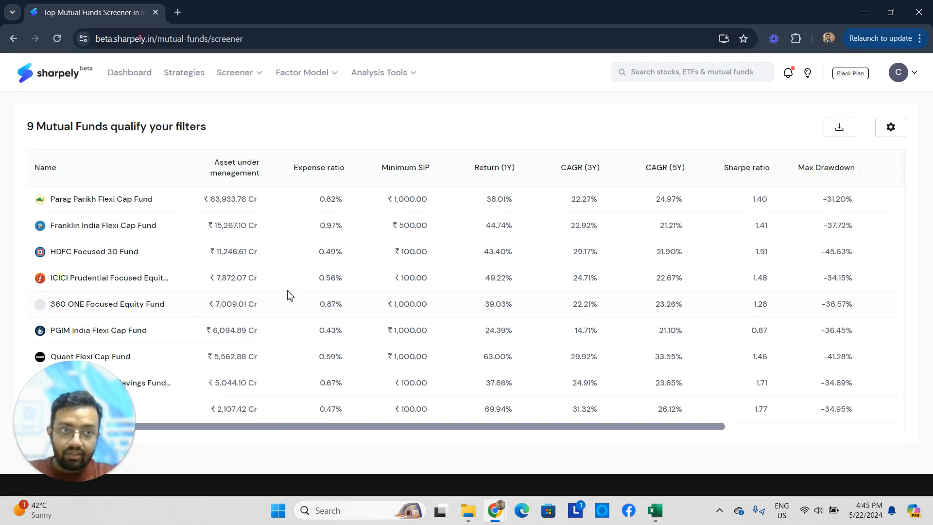
pyautogui.scroll(-1, 506, 311)
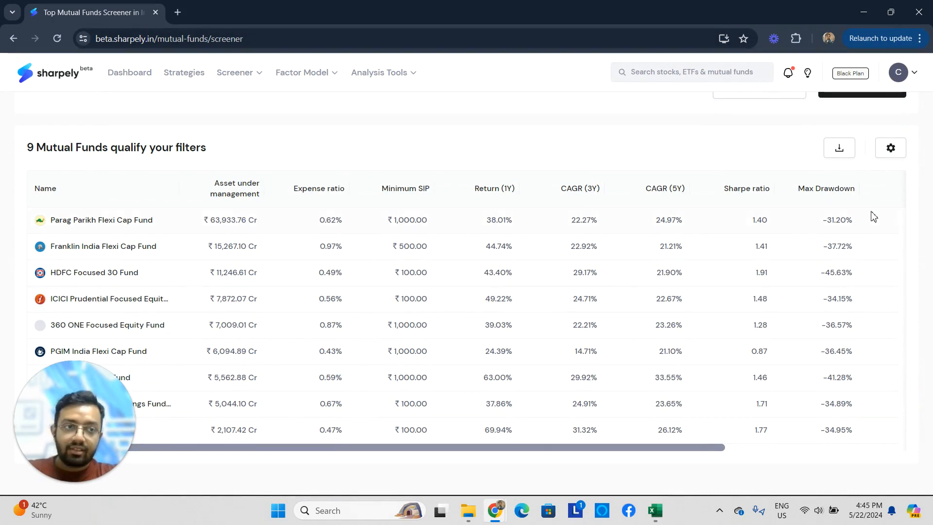
pyautogui.scroll(1, 749, 213)
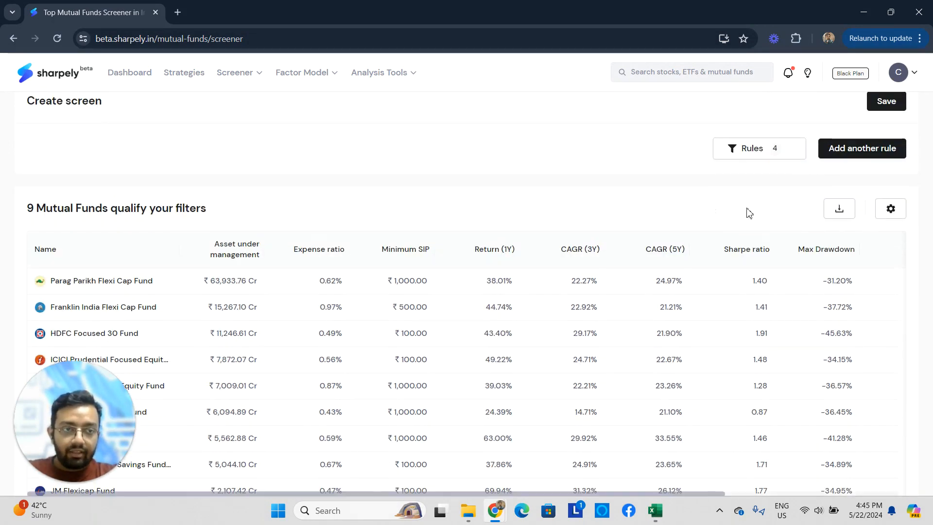
# - Add a risk rule that Max Drawdown is in the Bottom 50%
pyautogui.click(861, 153)
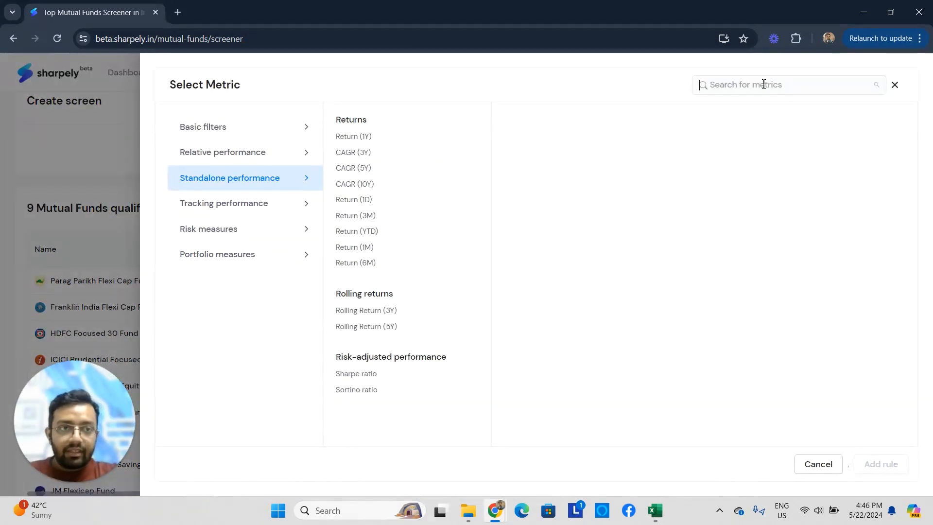
pyautogui.click(763, 84)
pyautogui.write('draw')
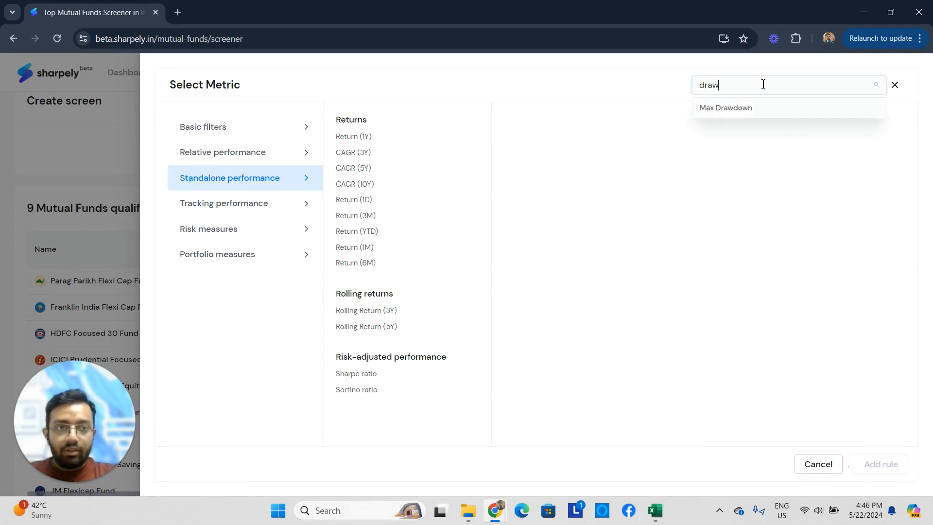
pyautogui.click(771, 115)
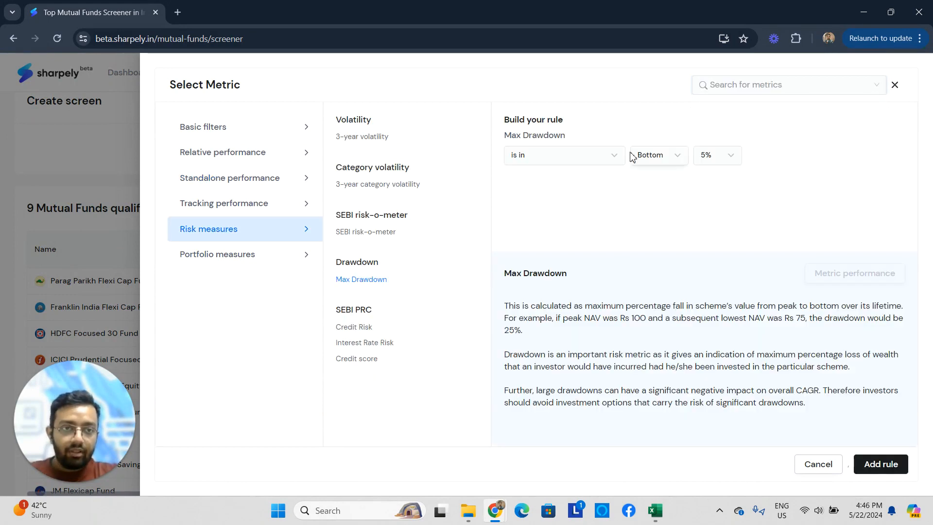
pyautogui.click(660, 164)
pyautogui.click(712, 161)
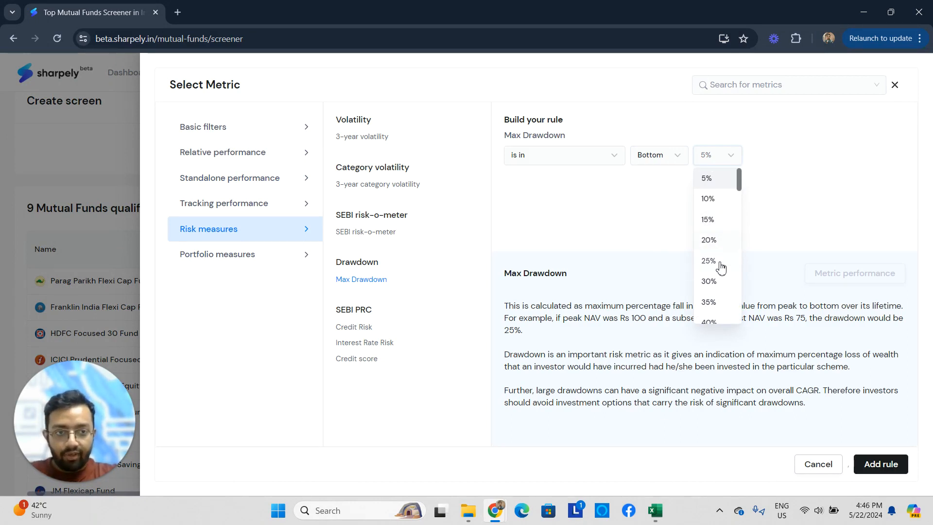
pyautogui.scroll(-1, 714, 290)
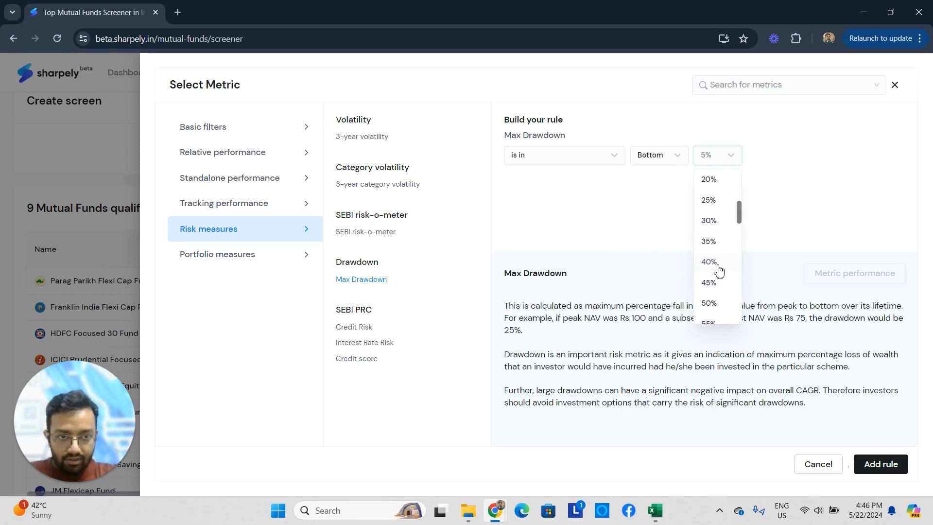
pyautogui.click(722, 306)
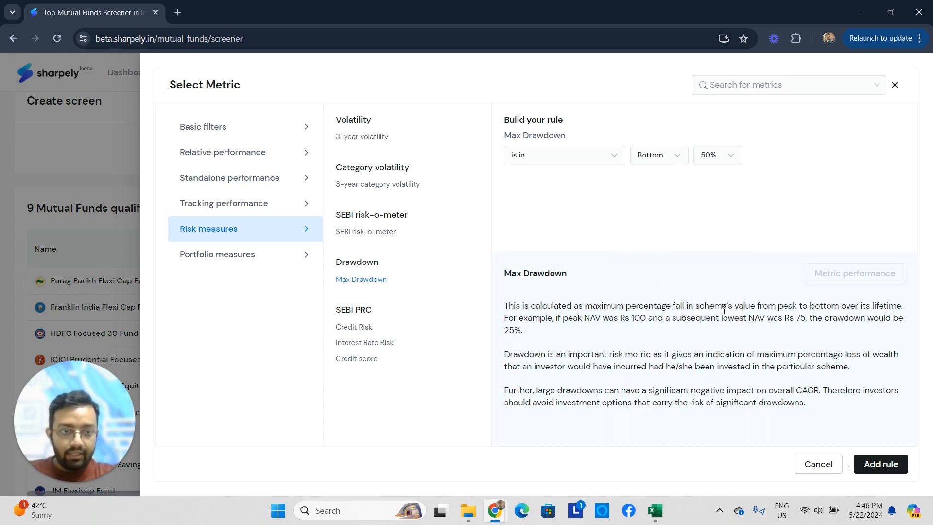
pyautogui.click(889, 464)
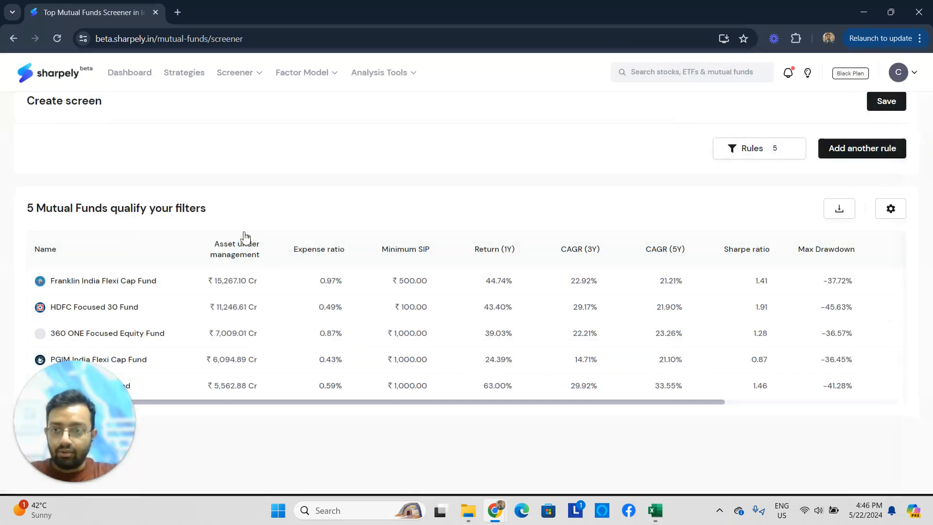
# - Add a rule that the Expense ratio is in the Bottom 50%
pyautogui.scroll(-1, 262, 229)
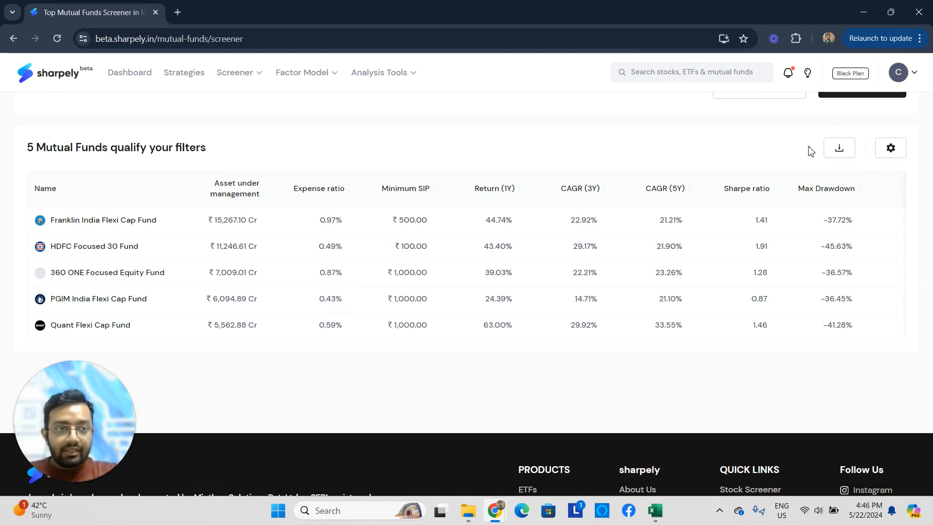
pyautogui.scroll(1, 811, 151)
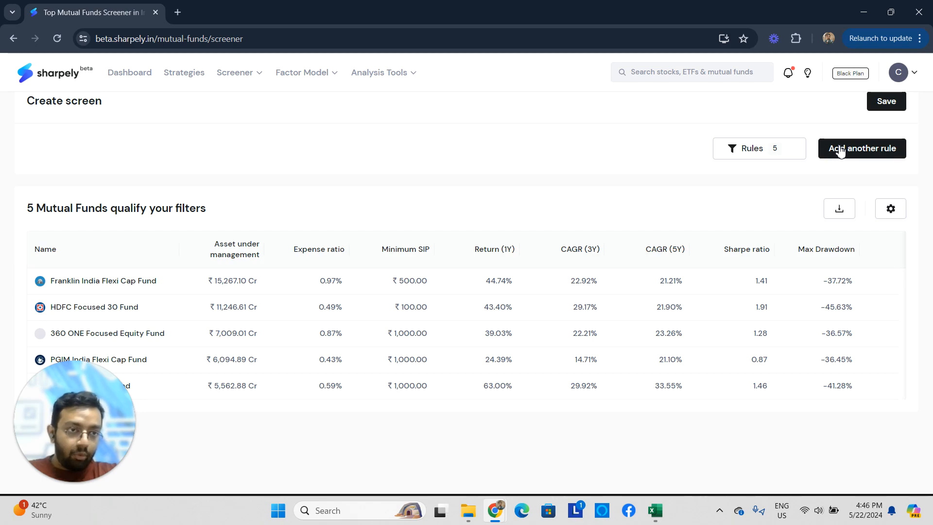
pyautogui.click(840, 151)
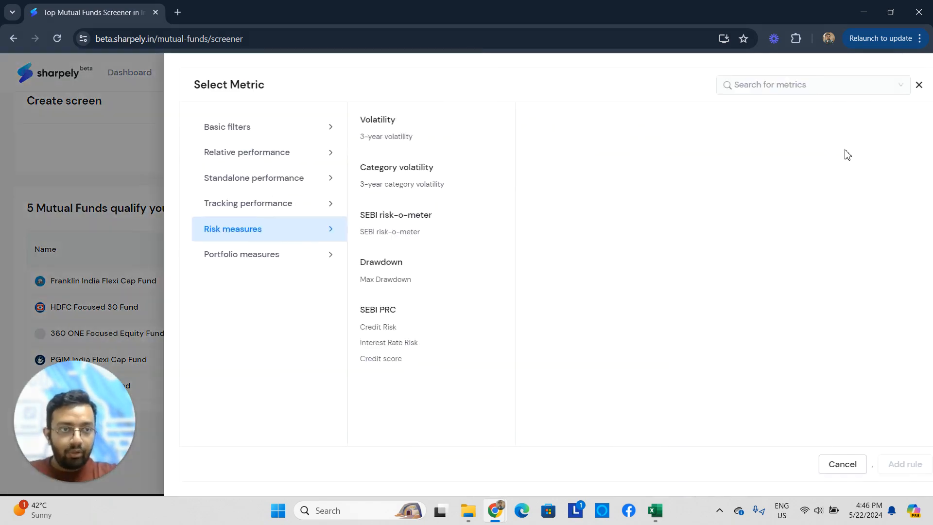
pyautogui.click(762, 82)
pyautogui.write('expe')
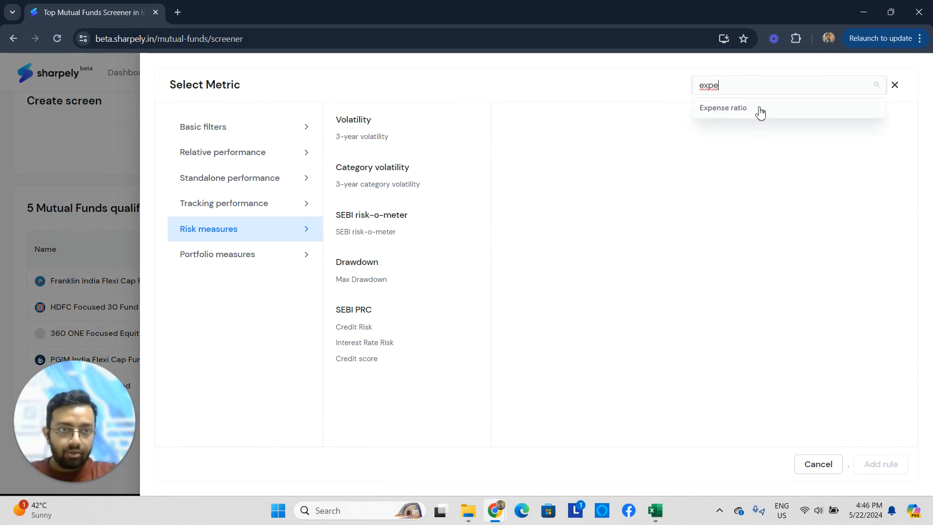
pyautogui.click(758, 109)
pyautogui.click(676, 162)
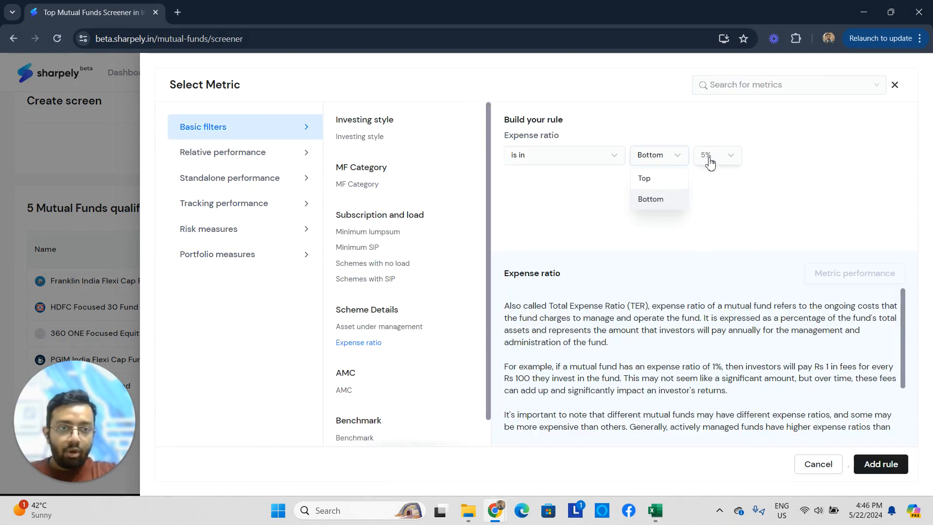
pyautogui.click(705, 156)
pyautogui.scroll(-2, 723, 299)
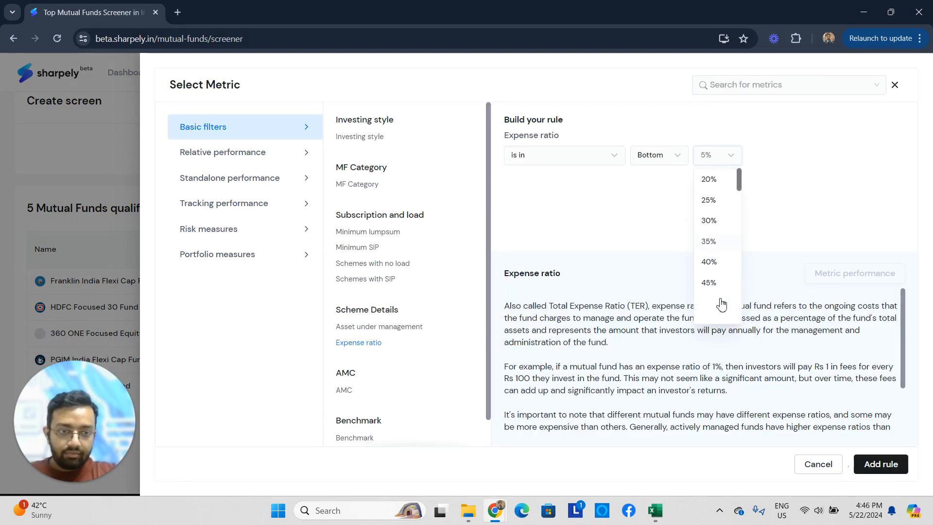
pyautogui.click(710, 306)
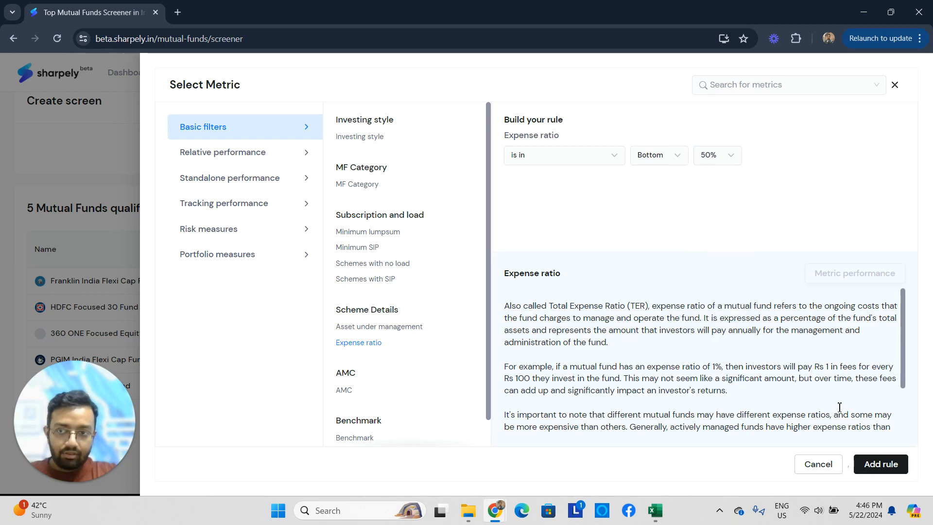
pyautogui.click(877, 472)
# - Review the funds that qualify under the expense ratio rule, comparing their Sharpe ratios
pyautogui.scroll(-2, 314, 270)
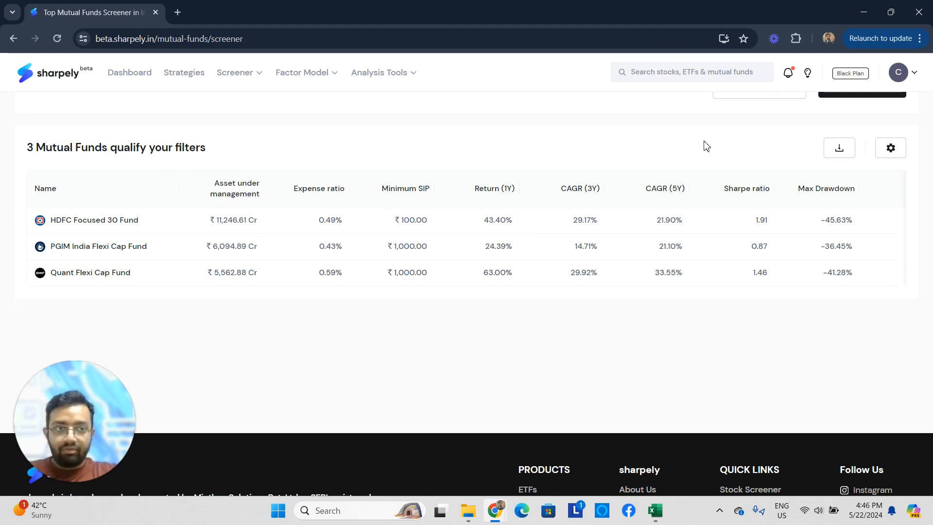
pyautogui.scroll(1, 520, 292)
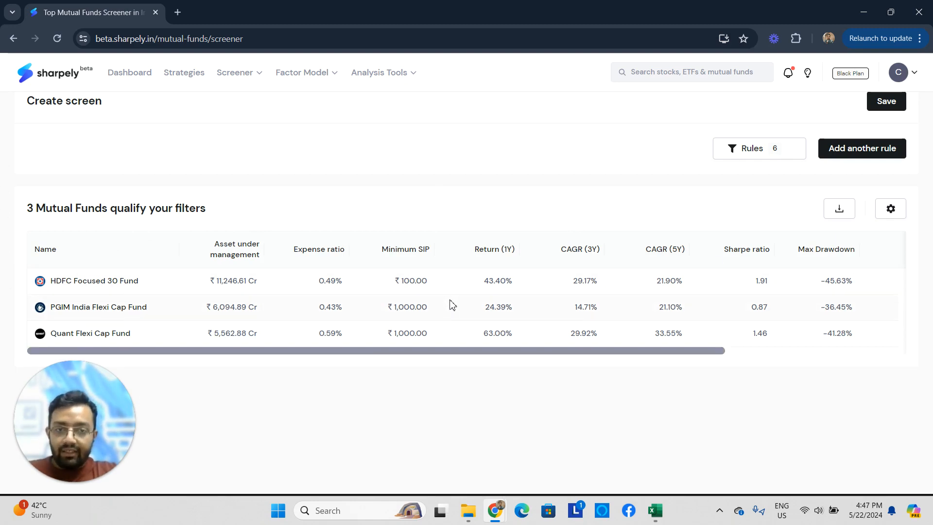
pyautogui.hscroll(2, 458, 298)
pyautogui.hscroll(-2, 340, 282)
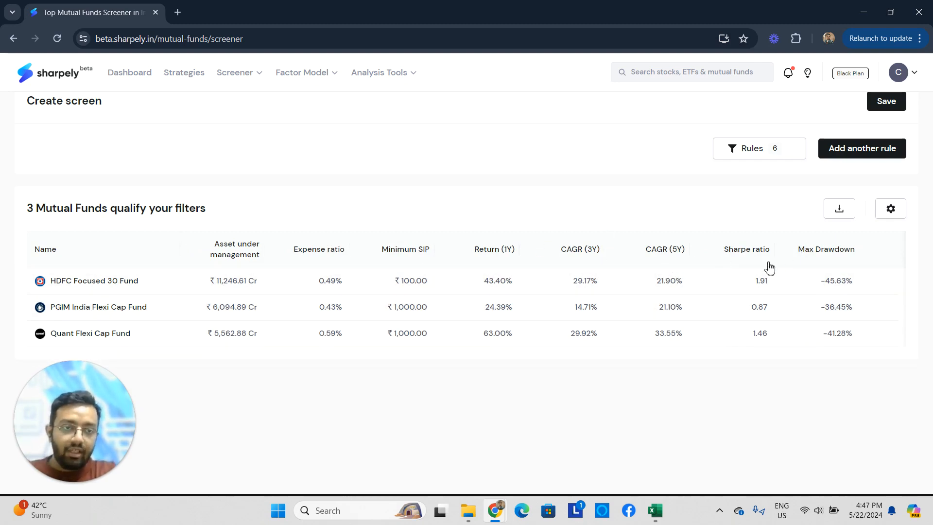
pyautogui.hscroll(2, 768, 310)
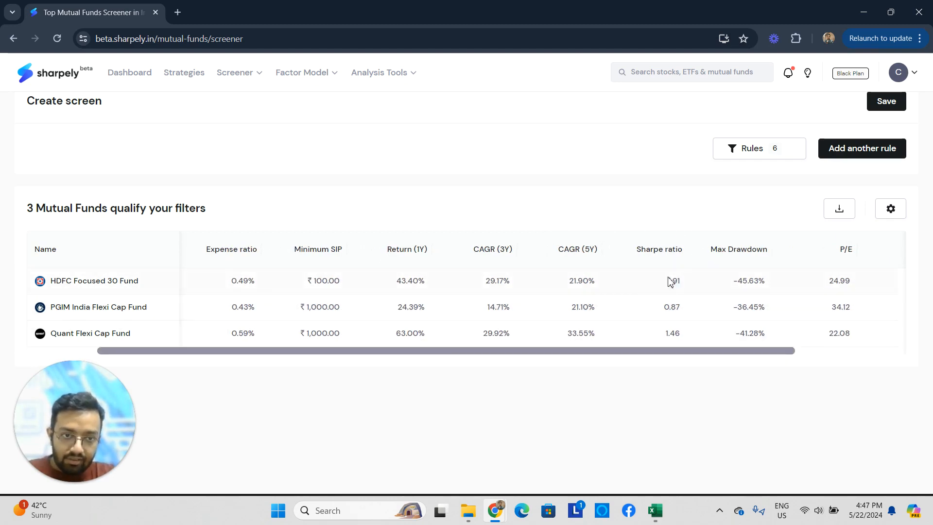
pyautogui.moveTo(668, 280); pyautogui.dragTo(682, 284)
pyautogui.moveTo(665, 333); pyautogui.dragTo(682, 334)
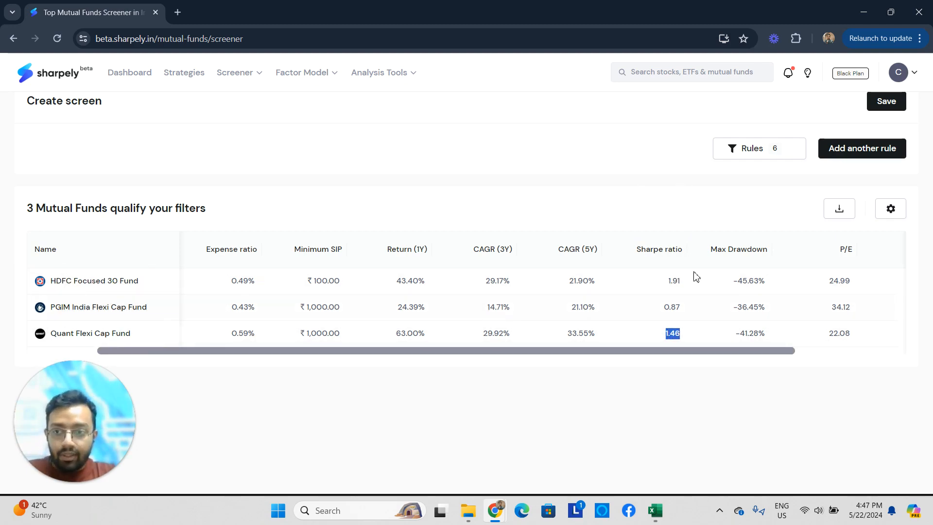
# - Add a 3-year volatility column to the results table, placed between Return (1Y) and CAGR (3Y), and check Quant Flexi Cap Fund's volatility
pyautogui.click(882, 215)
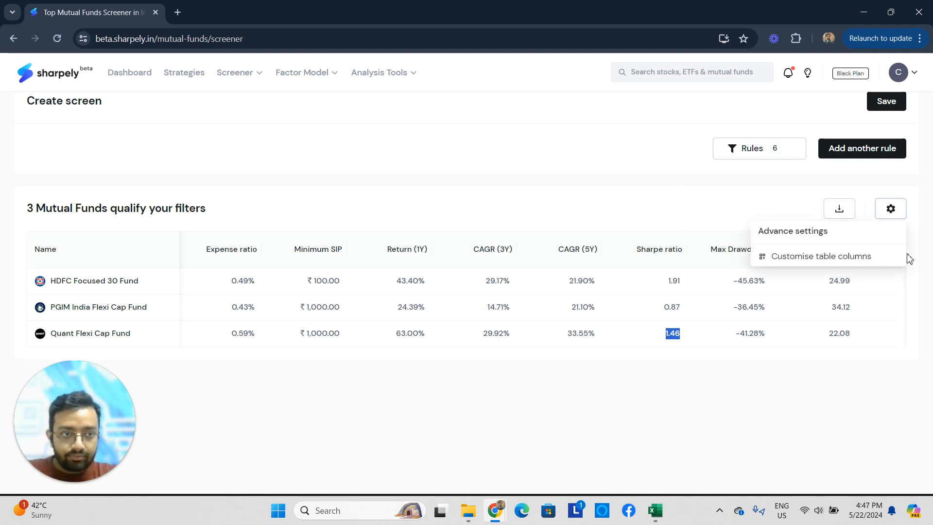
pyautogui.click(902, 207)
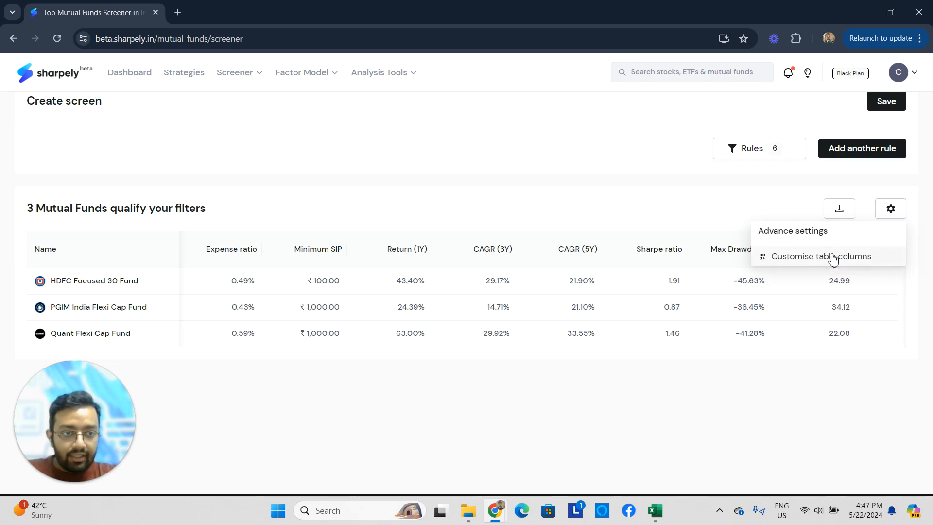
pyautogui.click(829, 256)
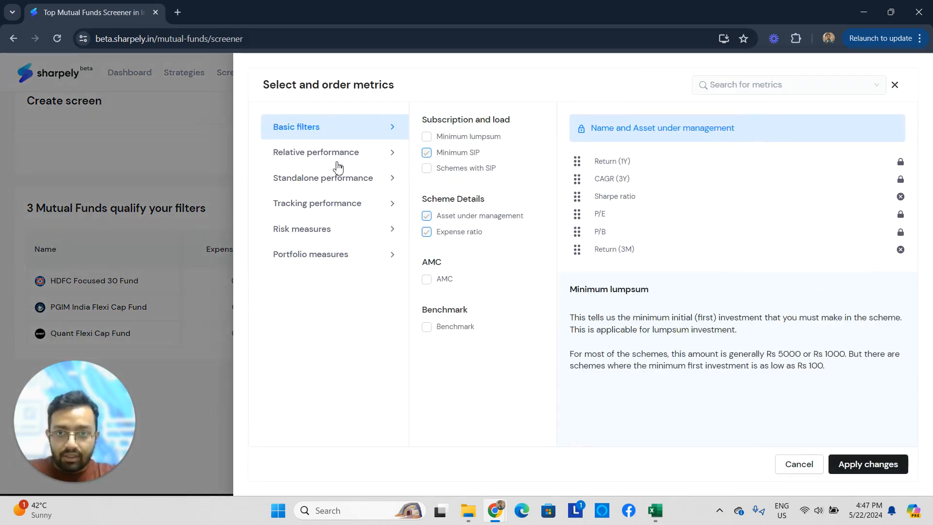
pyautogui.click(333, 180)
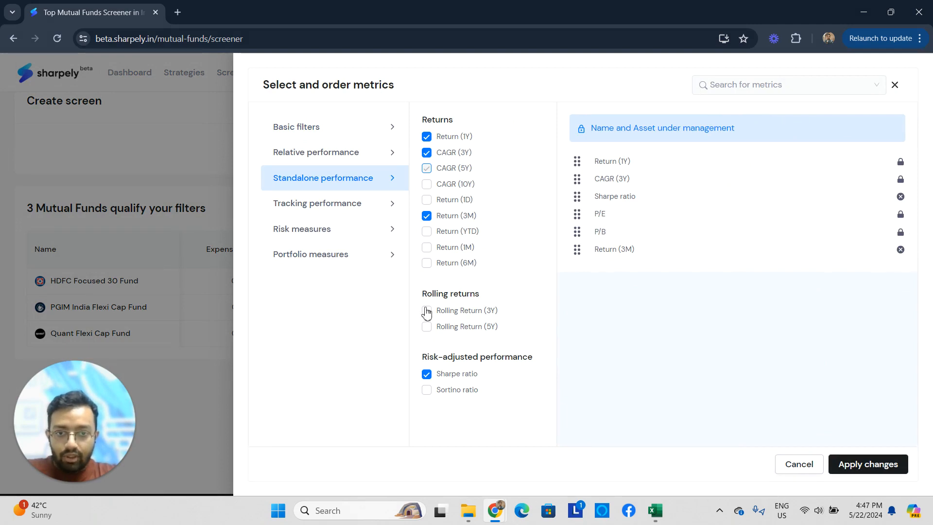
pyautogui.click(331, 237)
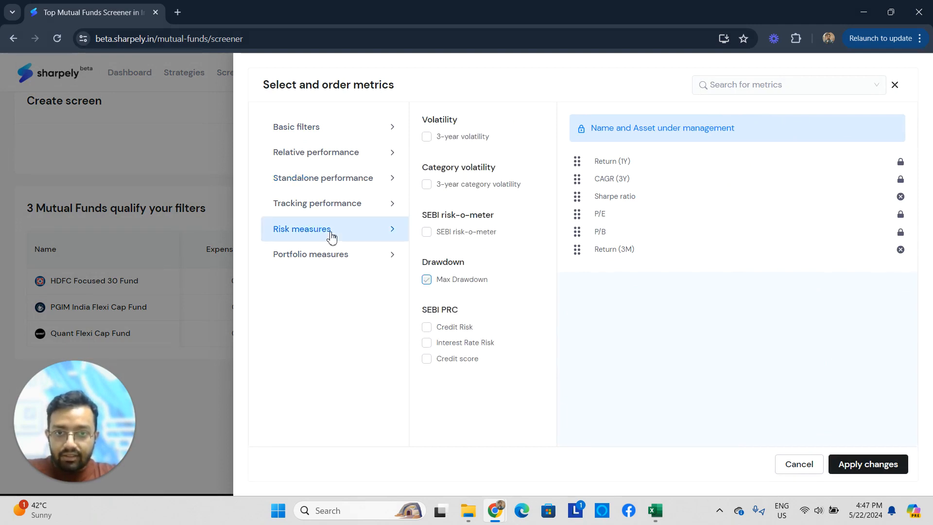
pyautogui.click(426, 136)
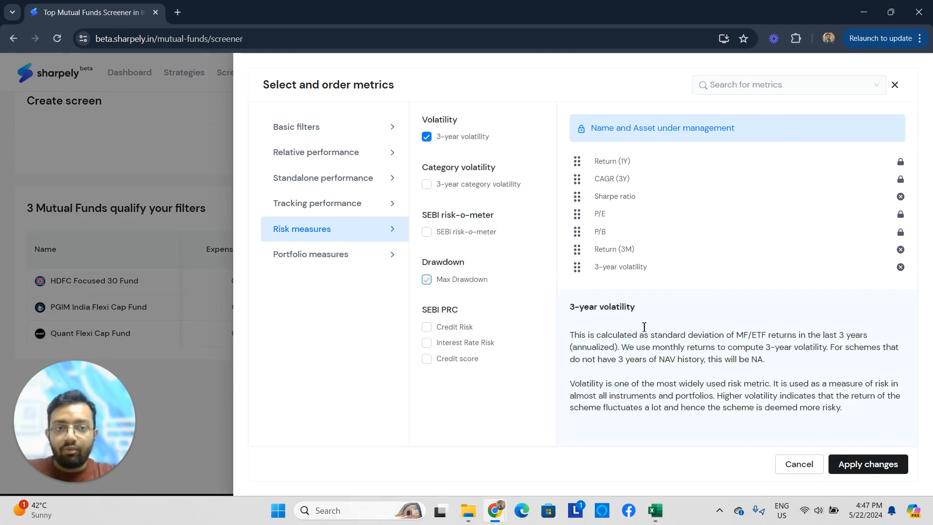
pyautogui.moveTo(576, 267); pyautogui.dragTo(583, 178)
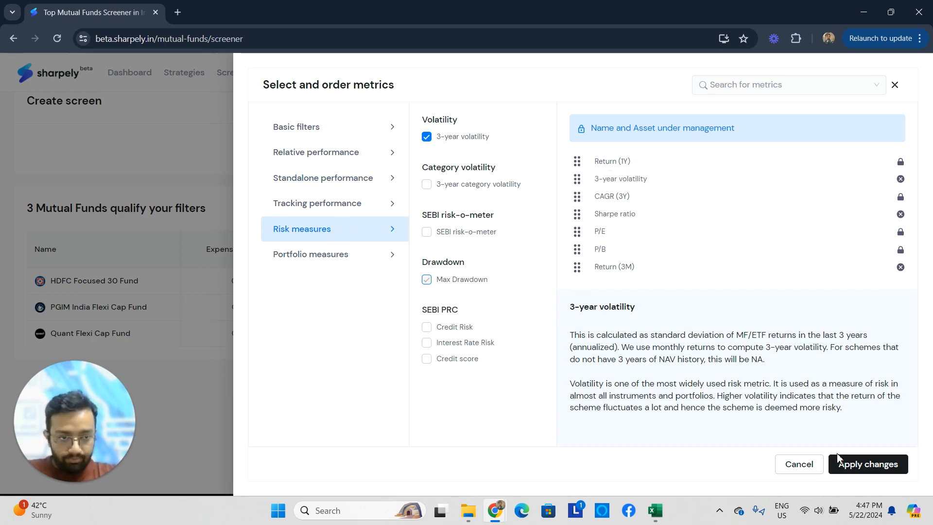
pyautogui.click(862, 465)
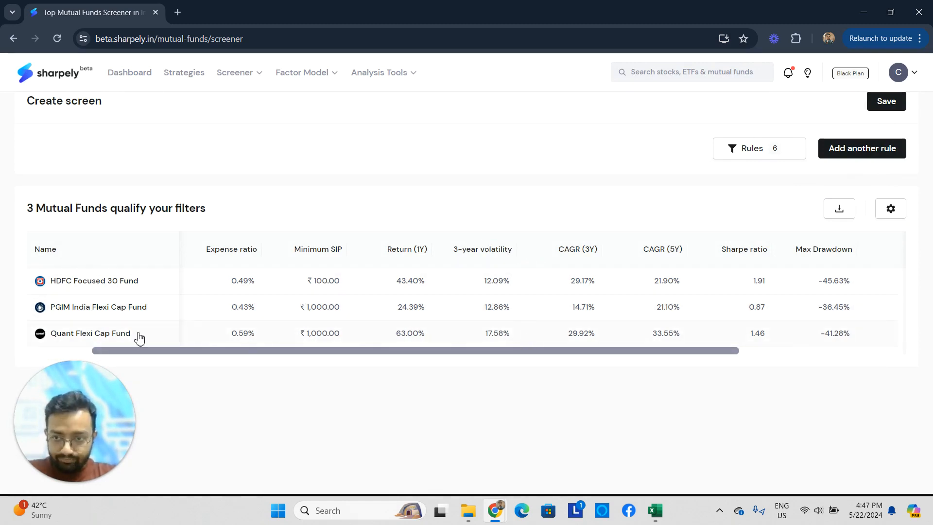
pyautogui.moveTo(484, 335); pyautogui.dragTo(510, 335)
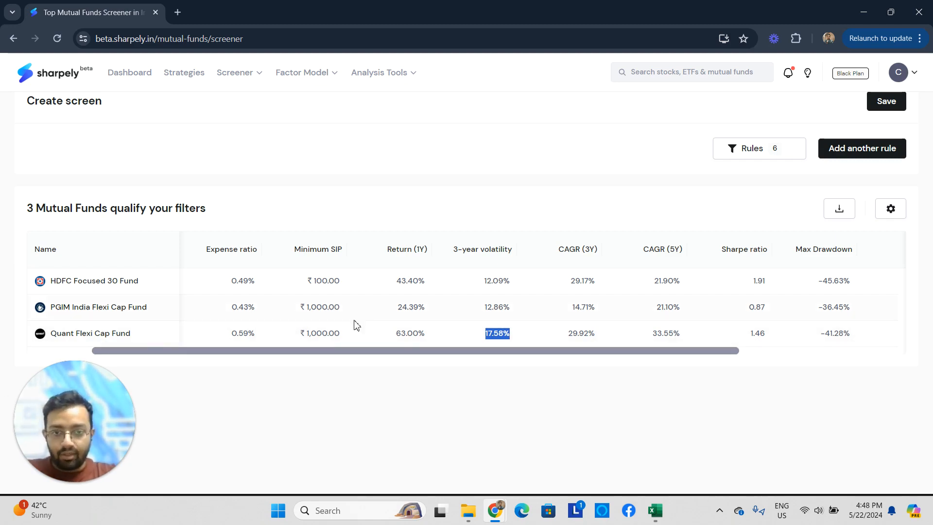
# - Open the ETF screener to start a separate screen for ETFs
pyautogui.scroll(2, 481, 351)
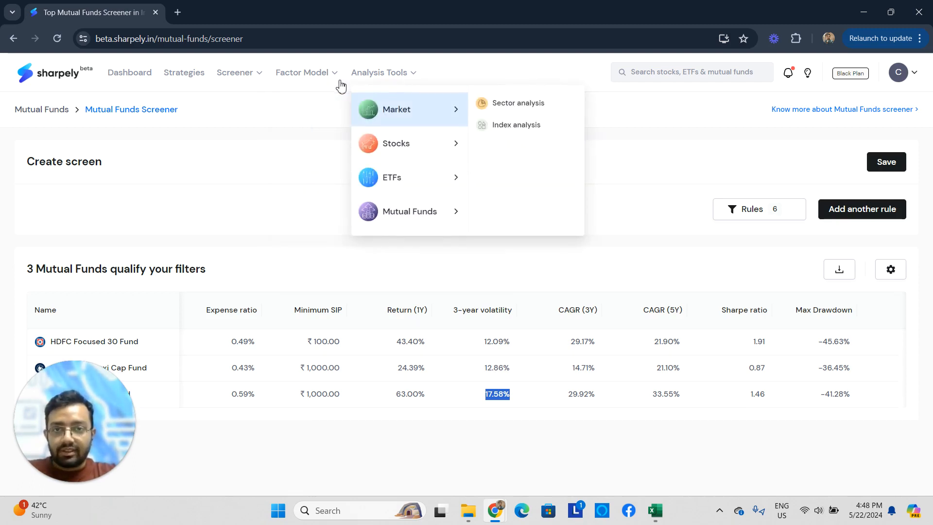
pyautogui.moveTo(334, 93)
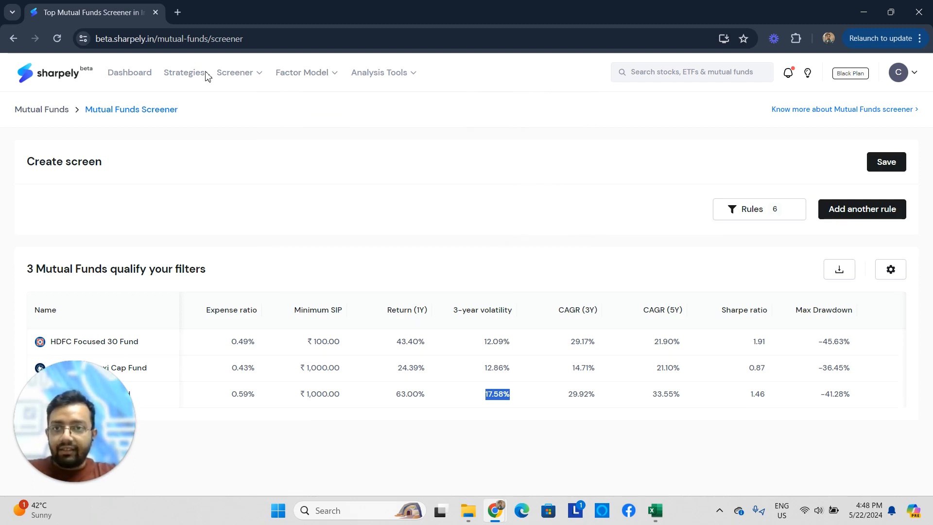
pyautogui.moveTo(236, 78)
pyautogui.click(332, 141)
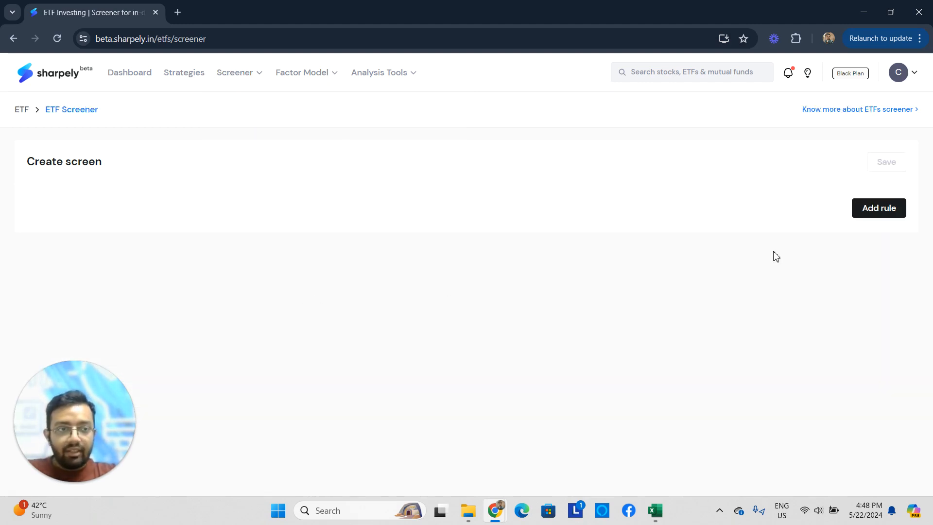
# - Start a new ETF rule and look through the basic, relative performance and standalone performance metrics, including Expense ratio
pyautogui.click(865, 212)
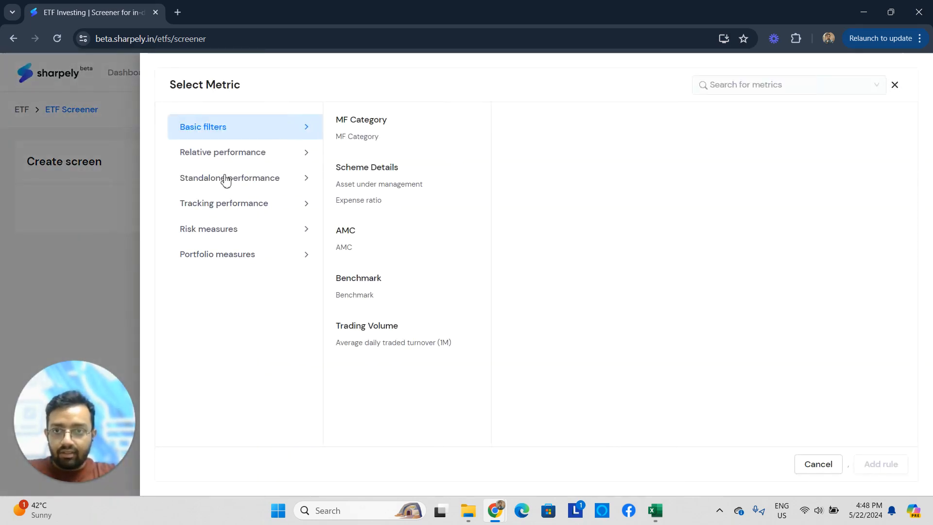
pyautogui.click(235, 159)
pyautogui.click(243, 133)
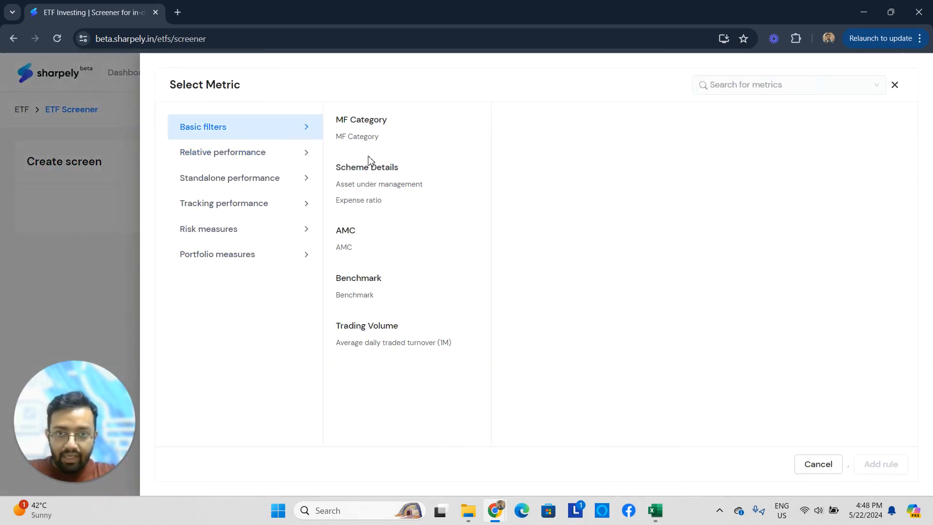
pyautogui.click(367, 202)
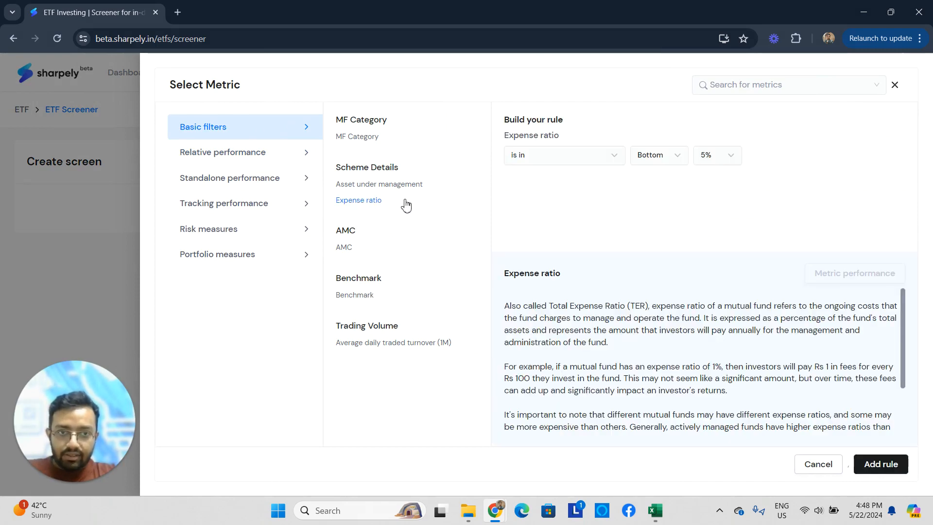
pyautogui.click(214, 158)
pyautogui.click(245, 184)
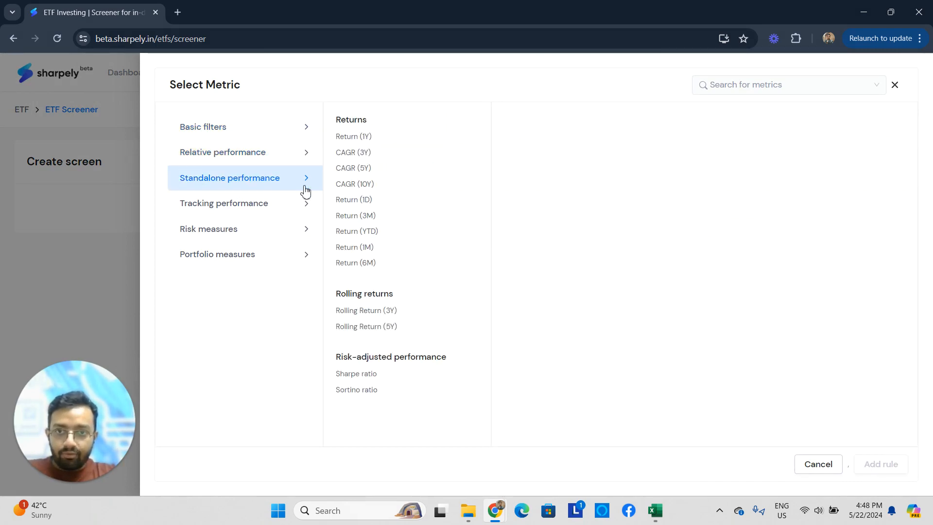
# - Add a basic filter rule that the ETF's MF Category includes Equity: Flexi Cap
pyautogui.click(249, 132)
pyautogui.click(362, 137)
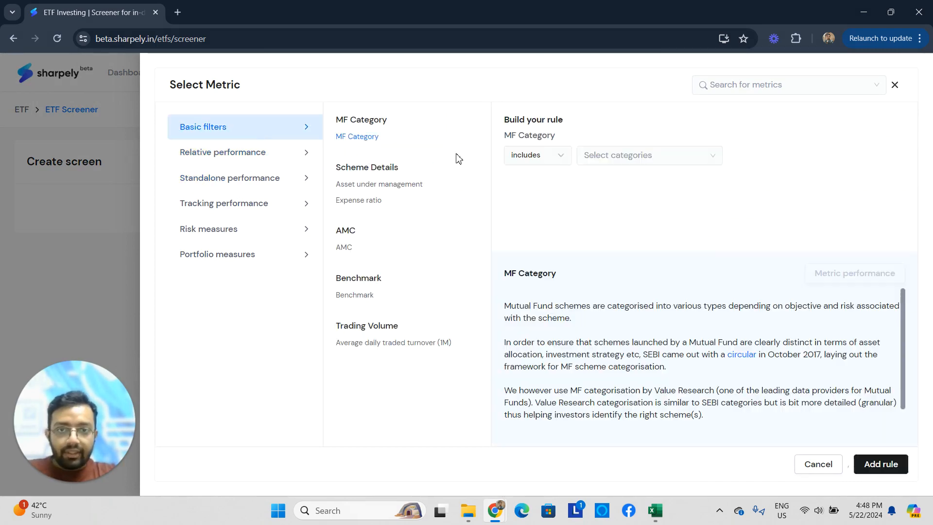
pyautogui.click(668, 156)
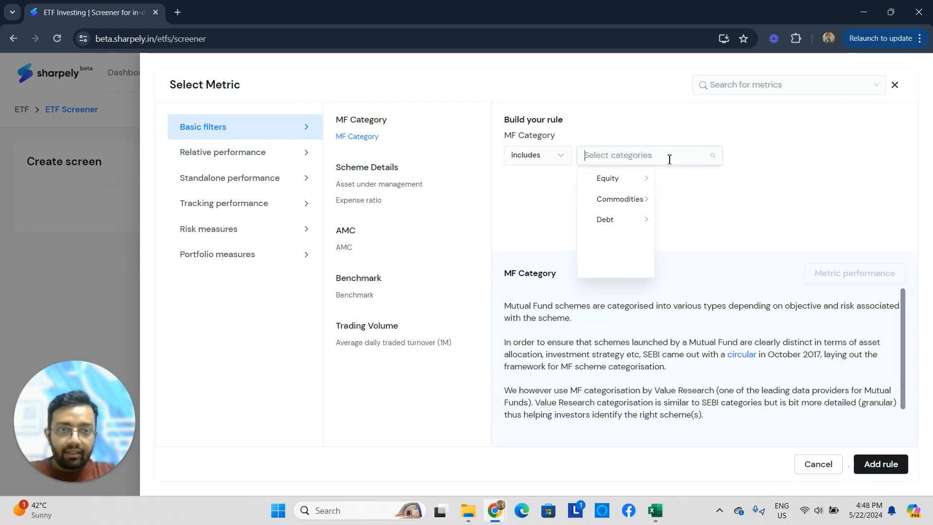
pyautogui.click(628, 181)
pyautogui.scroll(-1, 714, 238)
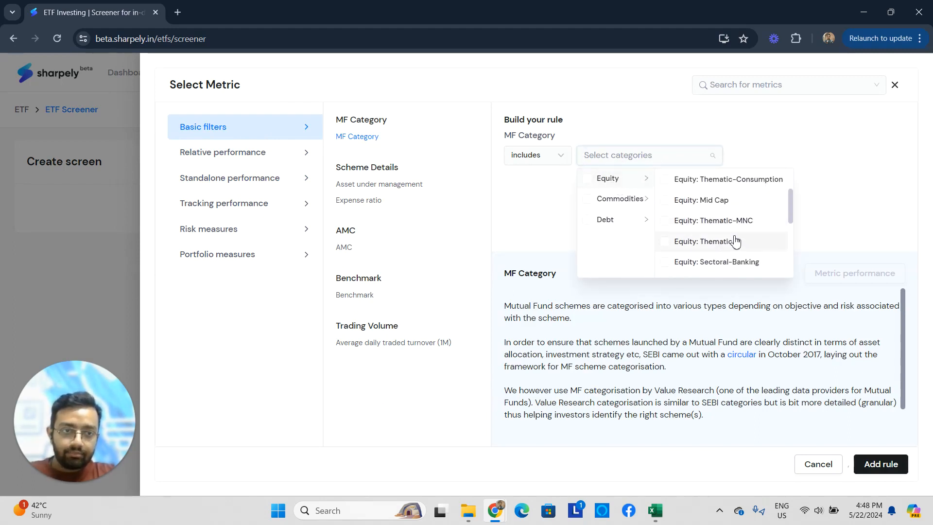
pyautogui.scroll(-1, 718, 240)
pyautogui.scroll(2, 724, 228)
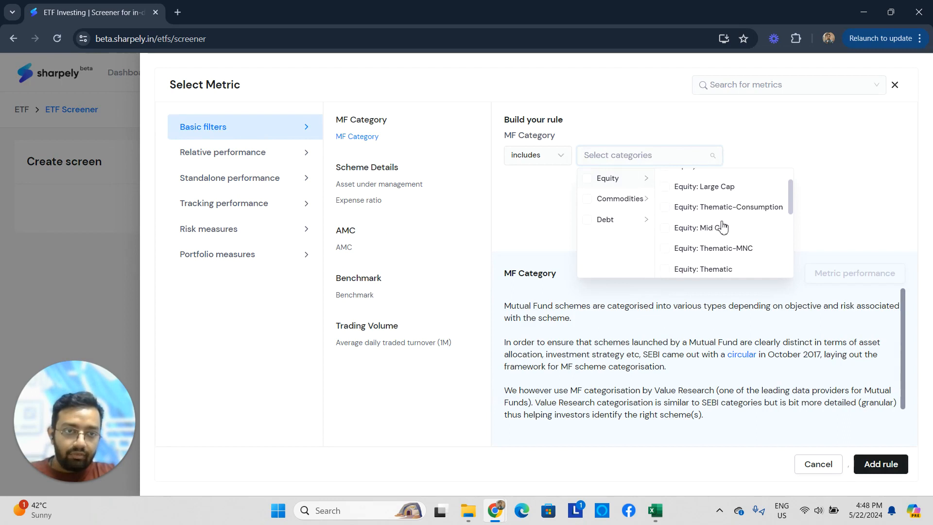
pyautogui.scroll(1, 723, 222)
pyautogui.click(644, 154)
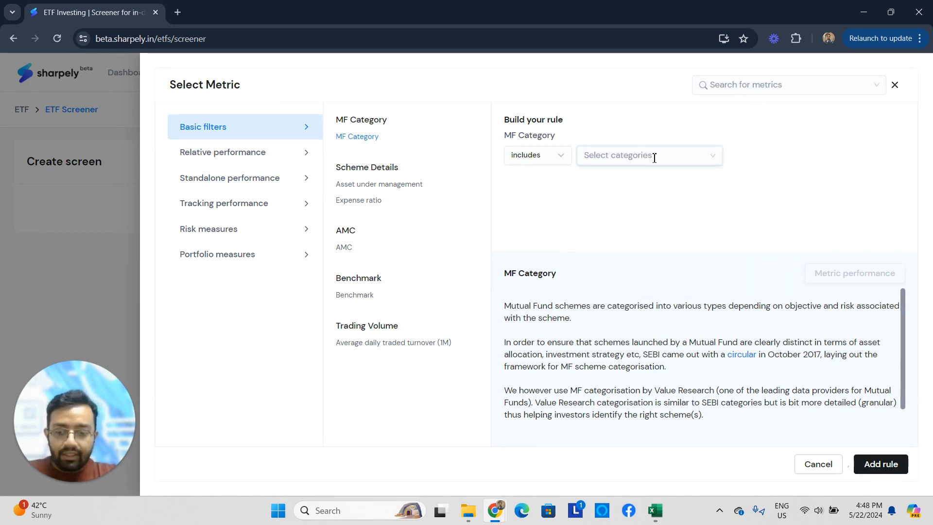
pyautogui.write('flexi')
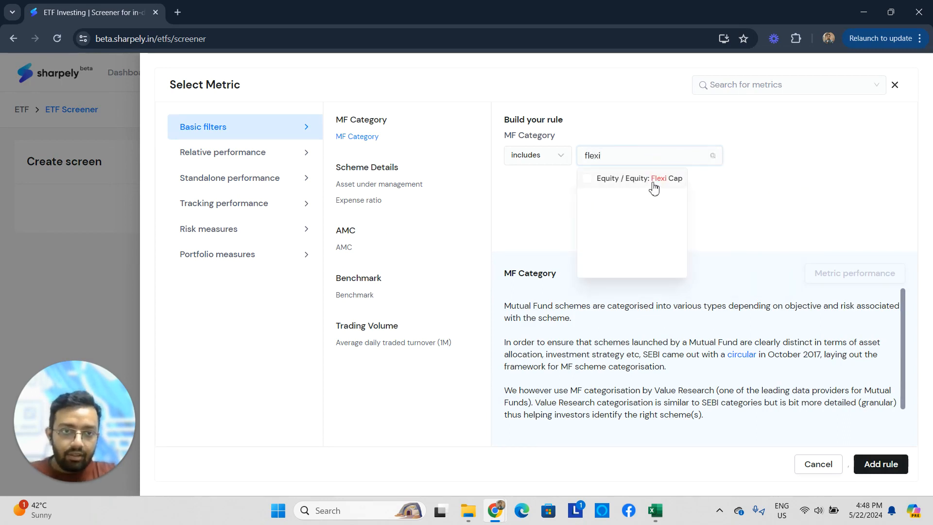
pyautogui.click(651, 184)
pyautogui.click(881, 464)
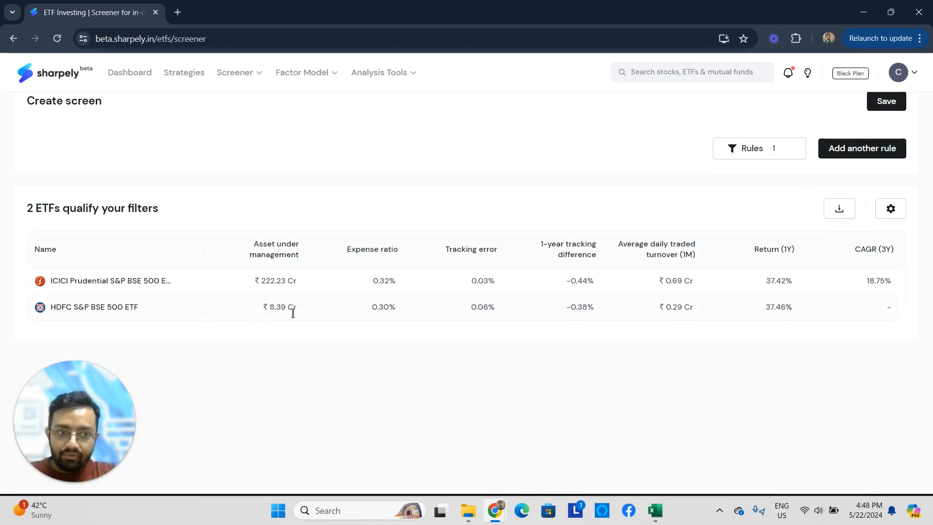
pyautogui.scroll(1, 563, 239)
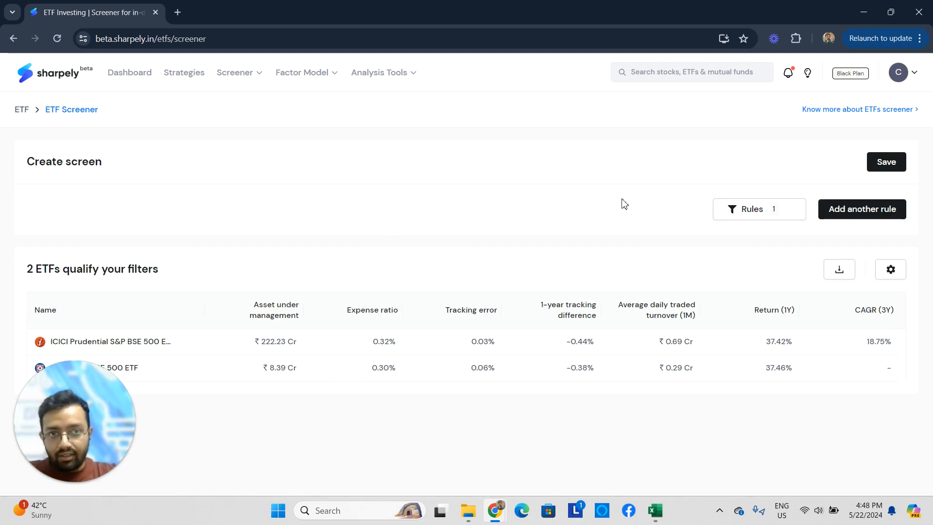
pyautogui.click(848, 213)
pyautogui.click(35, 214)
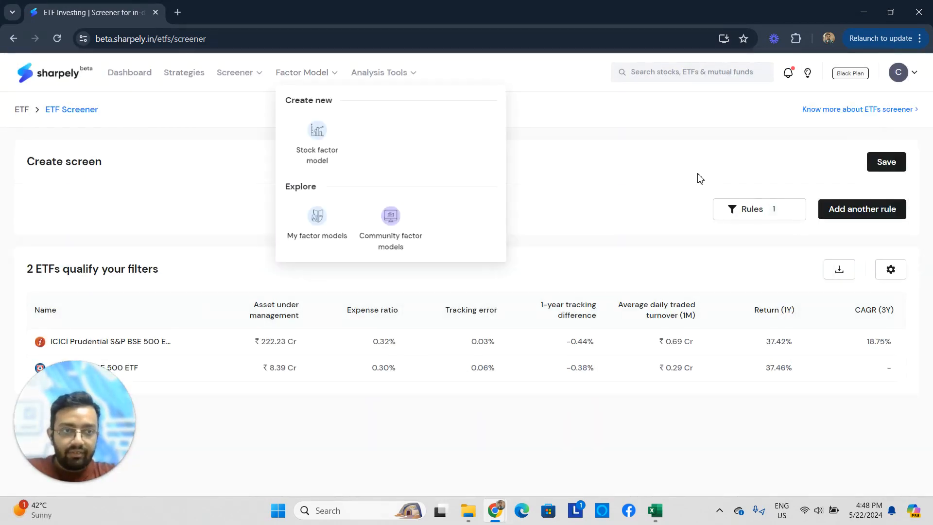
# - Save the ETF screen as ETF_flexicap with the description "It shows ETFs that are in flexicap category."
pyautogui.click(886, 162)
pyautogui.click(396, 200)
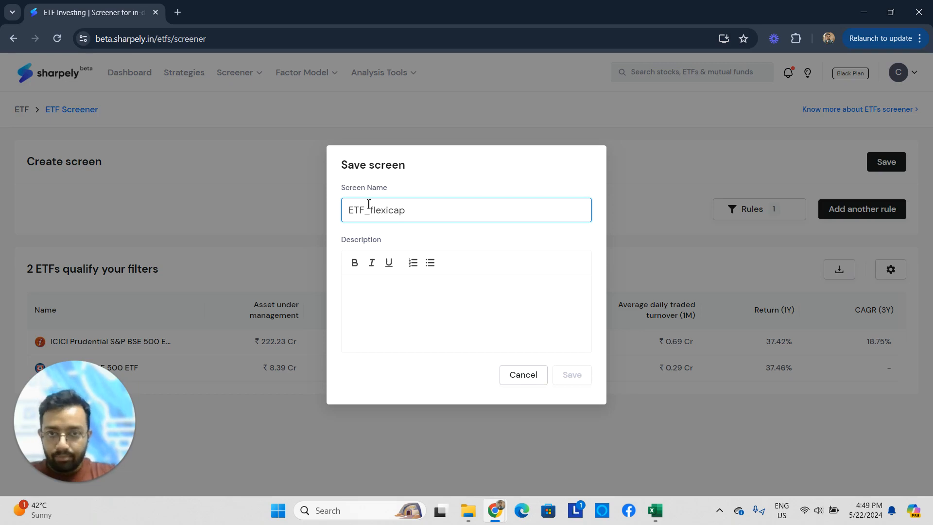
pyautogui.click(382, 292)
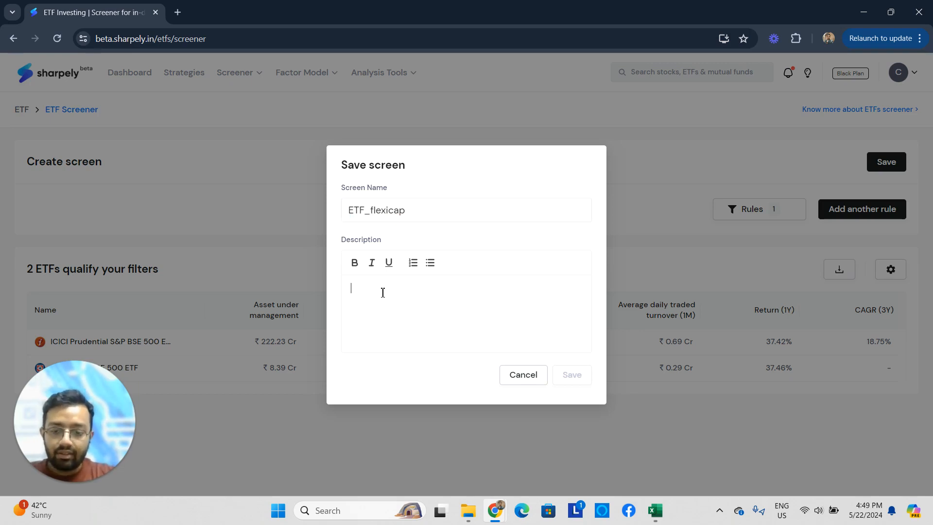
pyautogui.write('It shows')
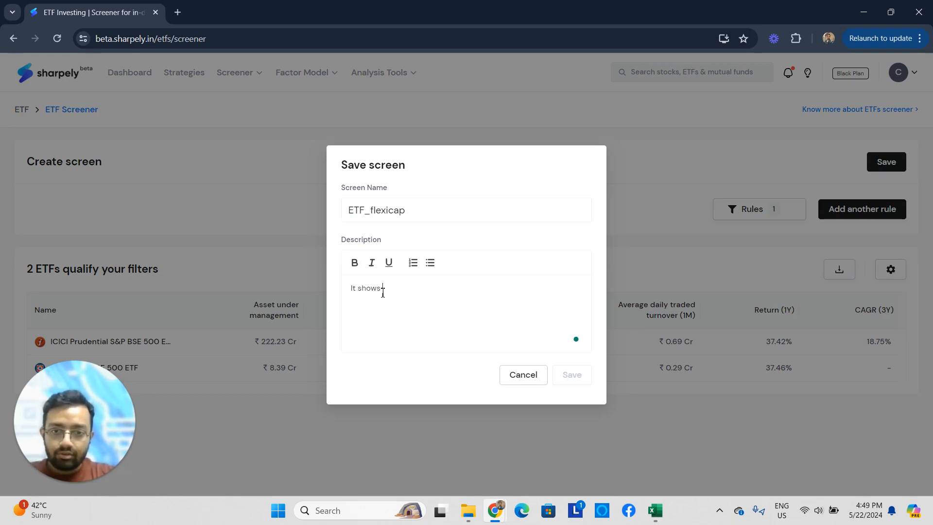
pyautogui.write(' ETFs that are in flexicap category.')
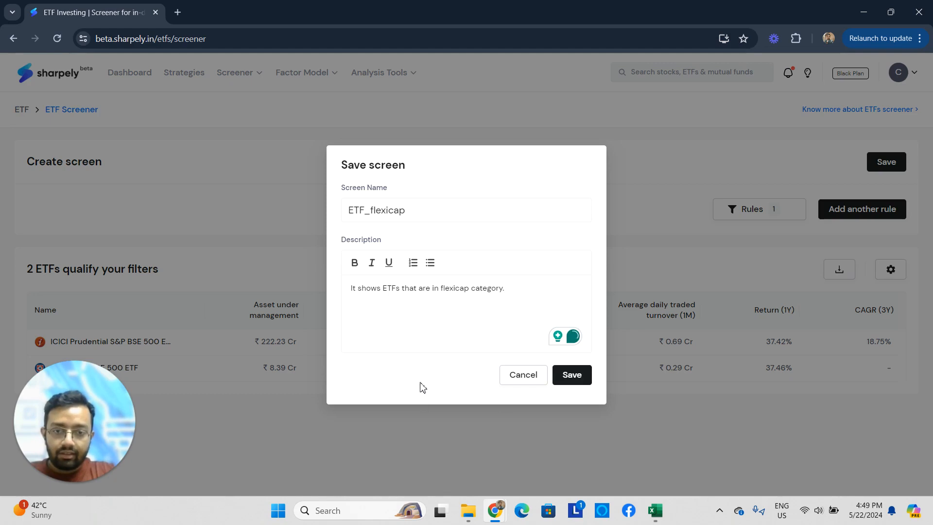
pyautogui.click(582, 375)
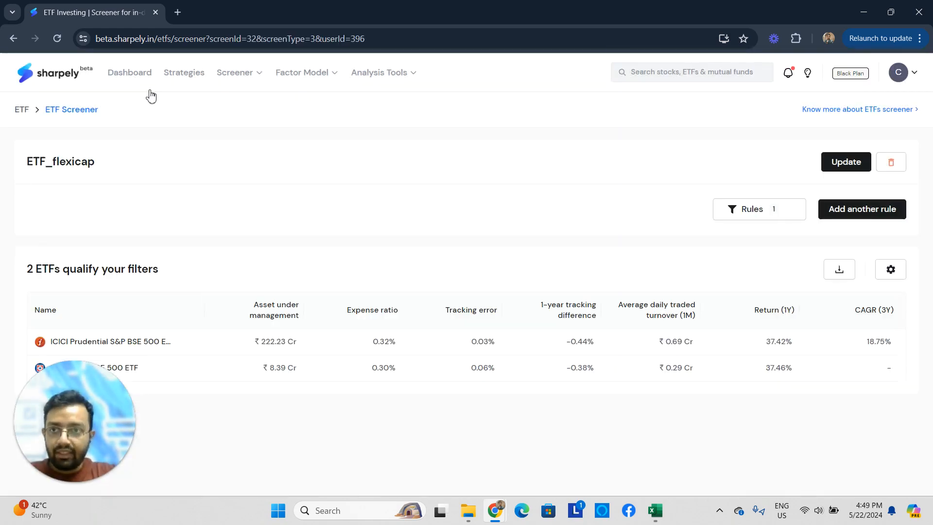
# - Find ETF_flexicap among the saved ETF screens and reopen it to review its qualifying ETFs
pyautogui.moveTo(234, 75)
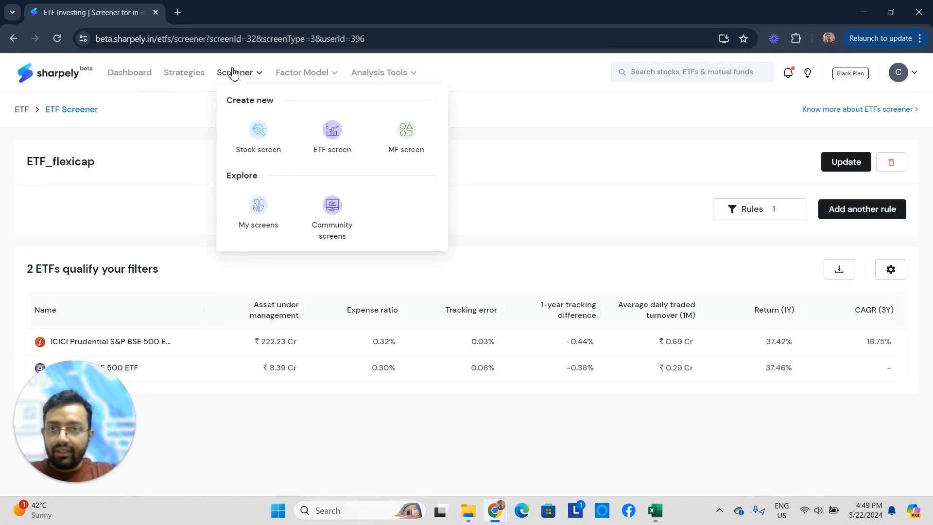
pyautogui.click(257, 212)
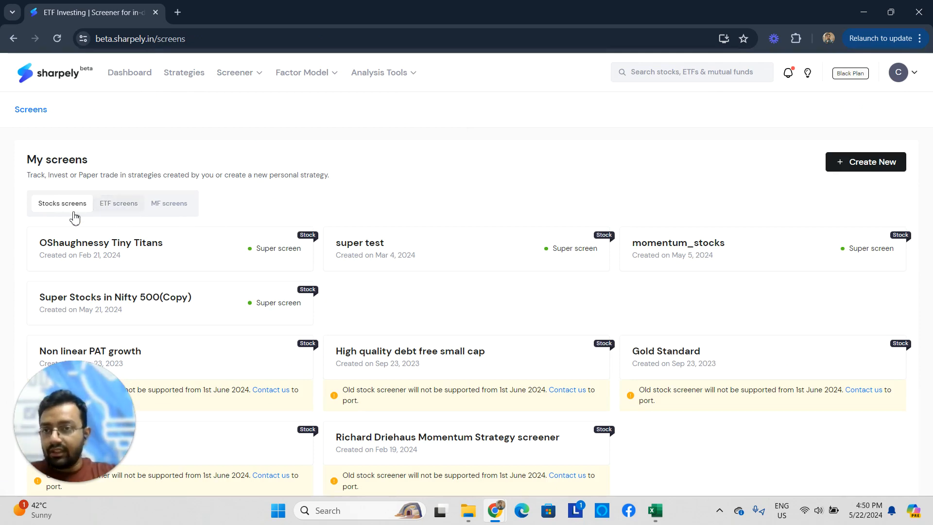
pyautogui.click(117, 206)
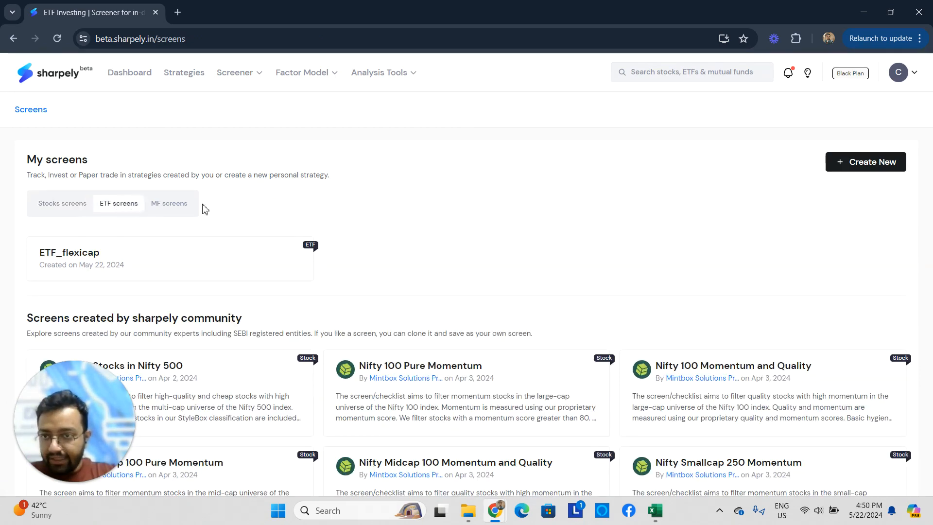
pyautogui.scroll(-2, 94, 162)
pyautogui.scroll(1, 57, 194)
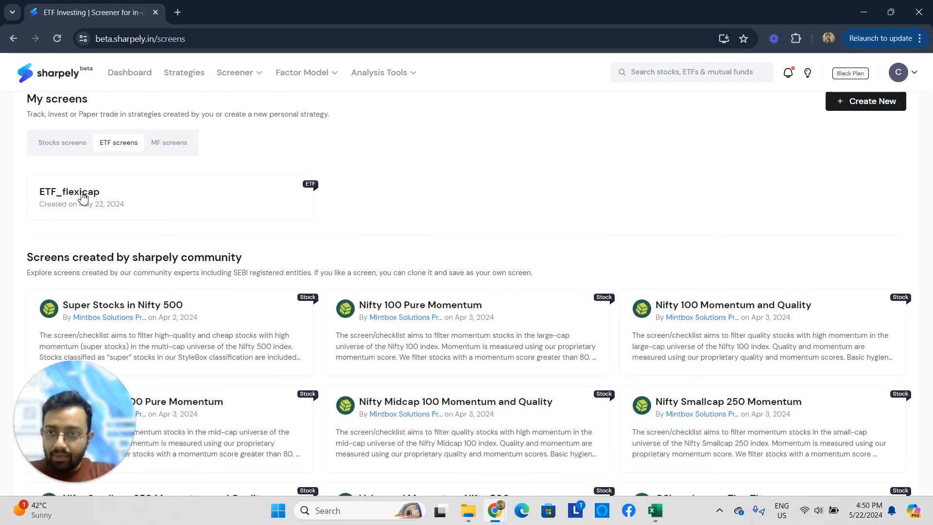
pyautogui.click(136, 200)
pyautogui.scroll(-4, 181, 216)
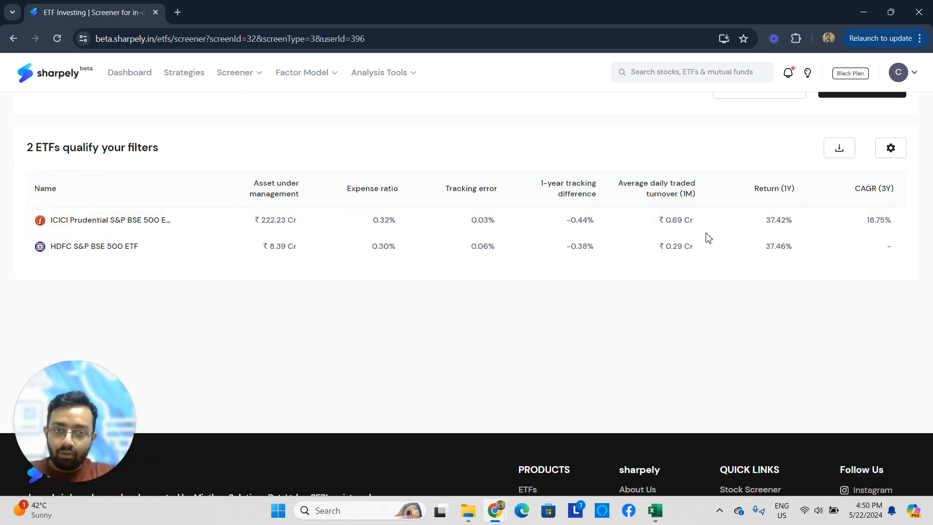
pyautogui.scroll(3, 581, 184)
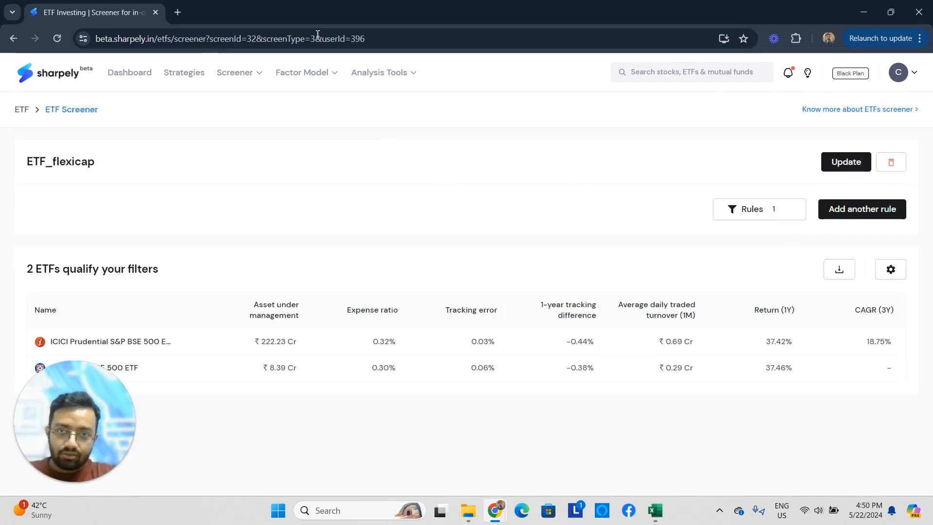